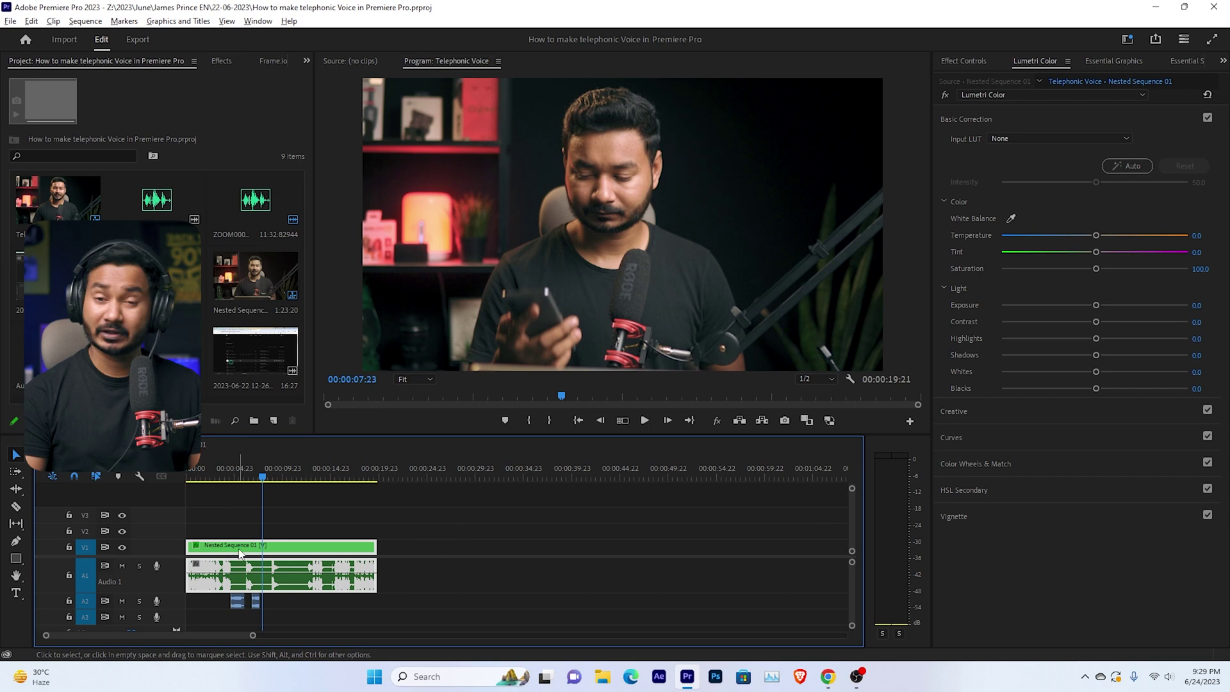
Step: Preview the sequence from 00:00:04:07 and select the Audio 2 clip and Nested Sequence 01
scroll(257, 553, "up", 3)
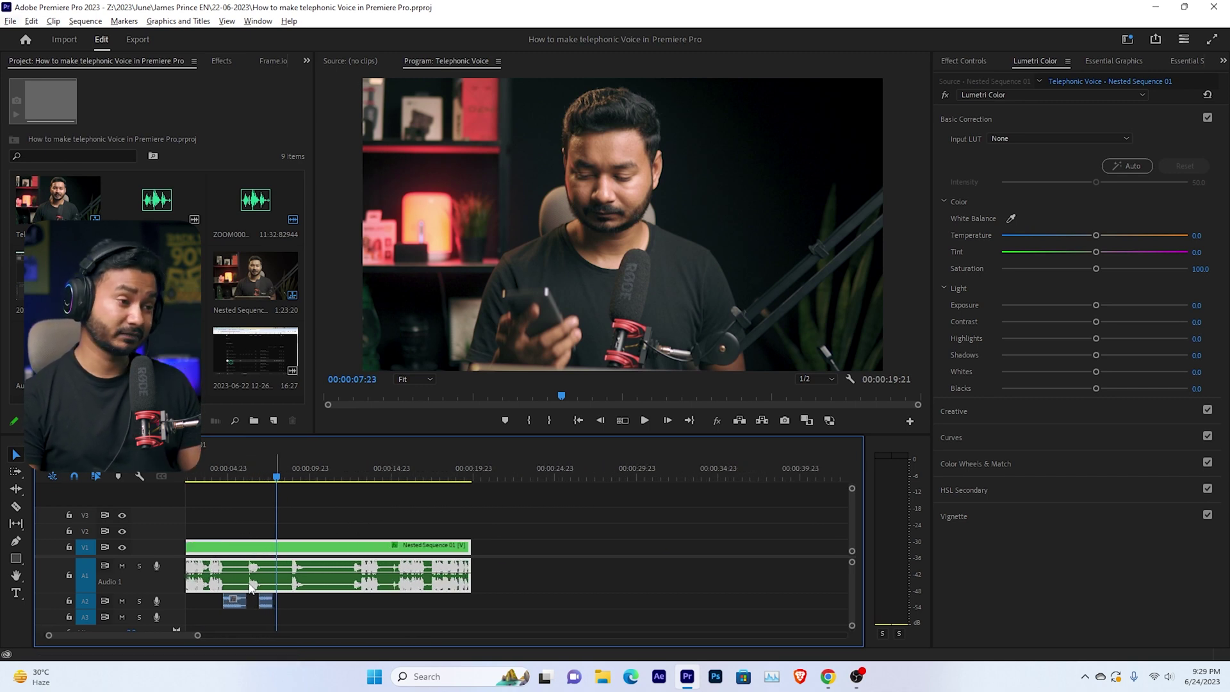
scroll(260, 545, "up", 2)
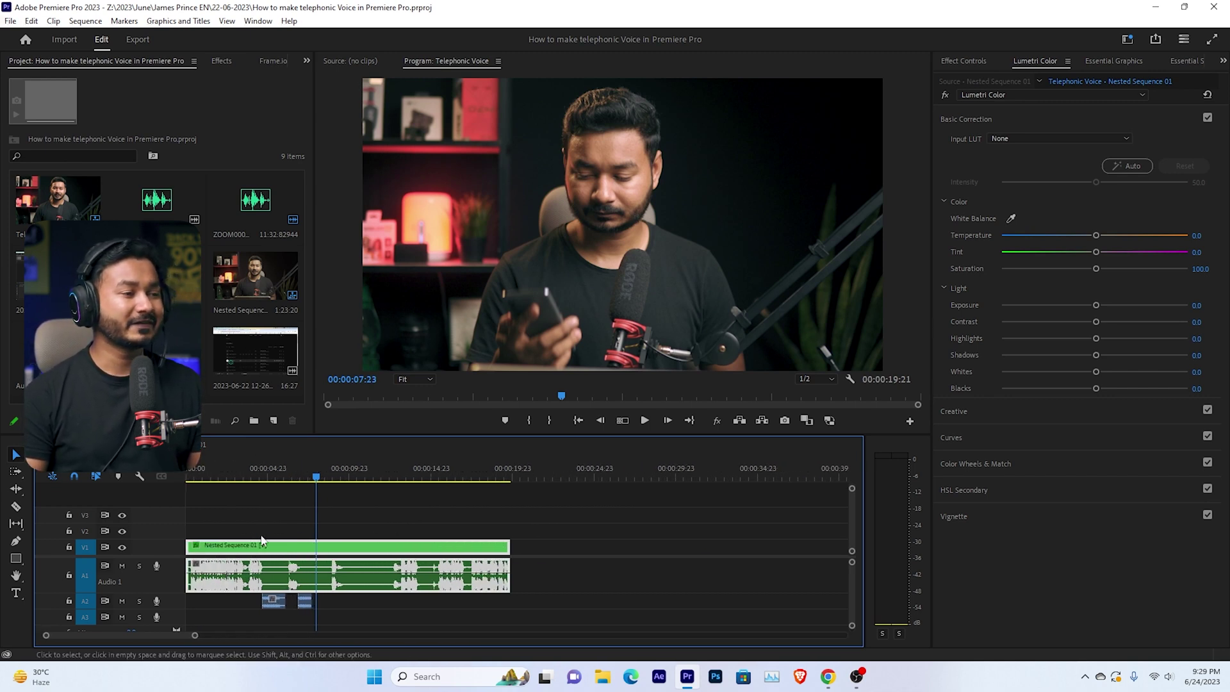
scroll(247, 506, "down", 3)
scroll(255, 516, "up", 3)
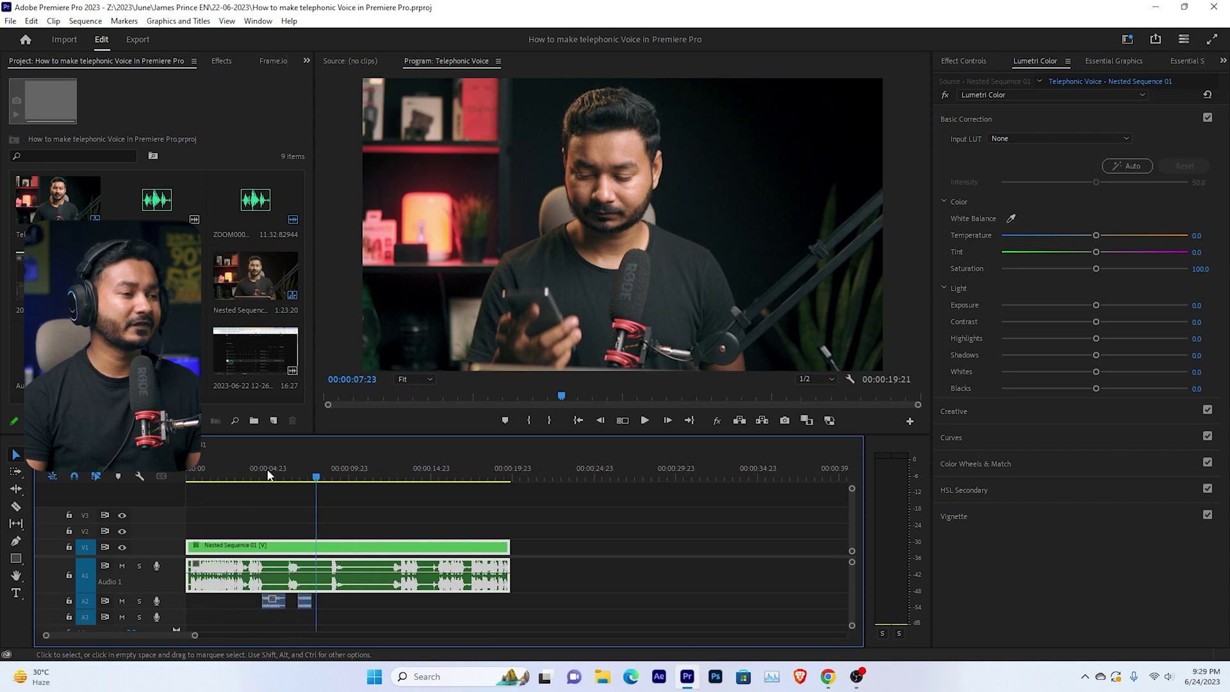
left_click_drag(261, 477, 259, 477)
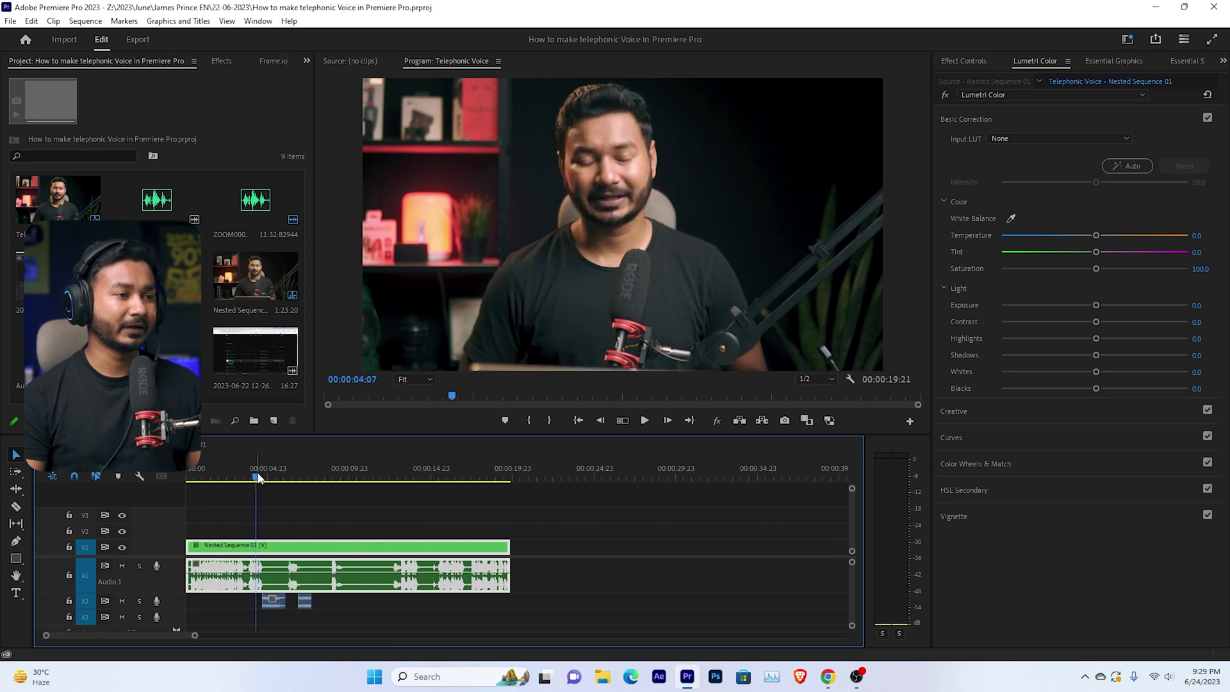
key("space")
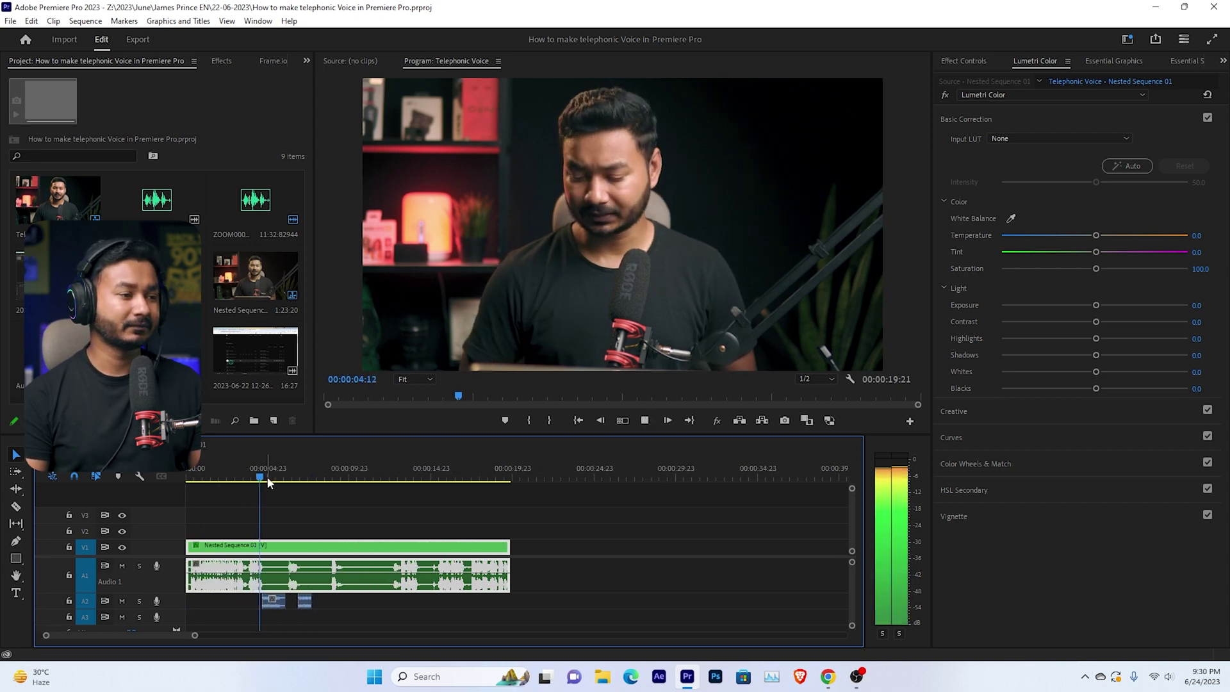
left_click(305, 601)
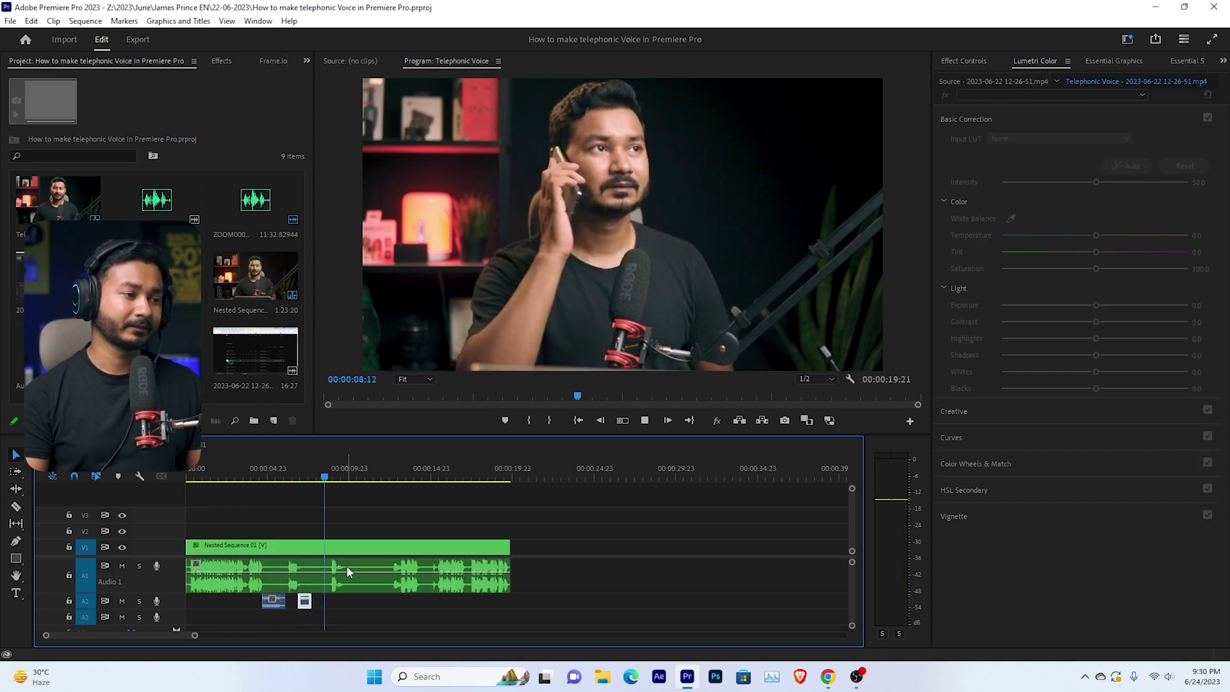
left_click(356, 552)
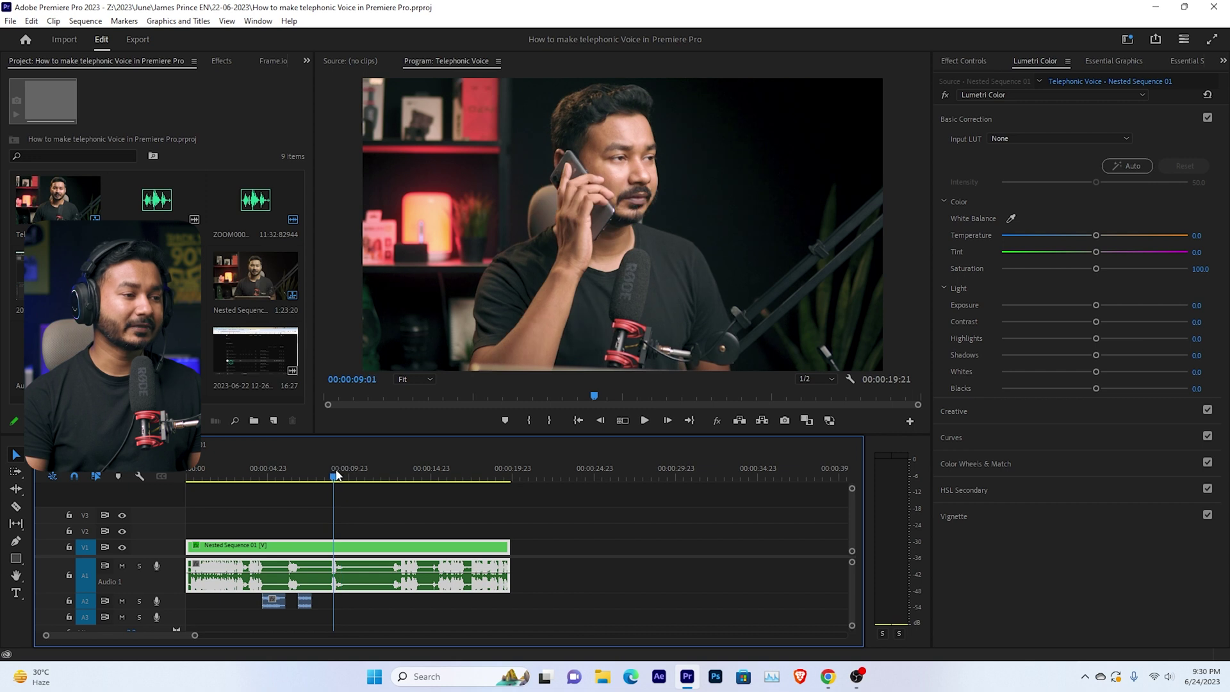
left_click_drag(338, 478, 356, 481)
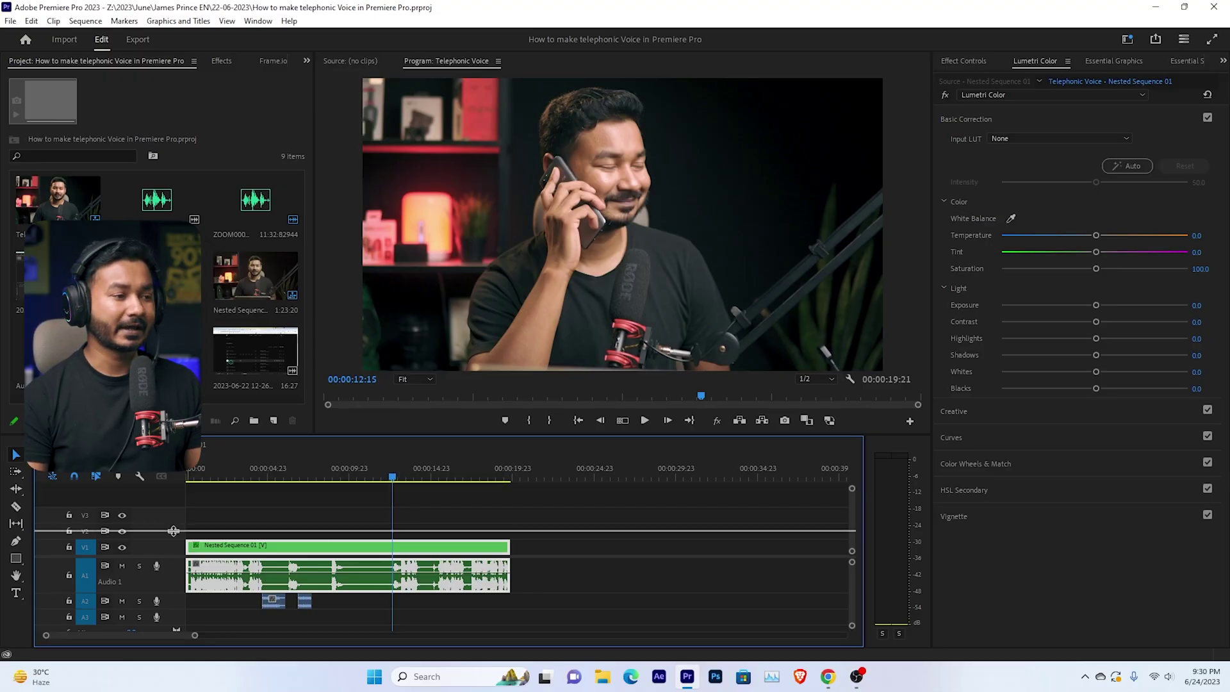
Step: Set Audio 2's voice-over source to Microphone (3- fifine Headset) with preroll and postroll off
scroll(224, 502, "down", 2)
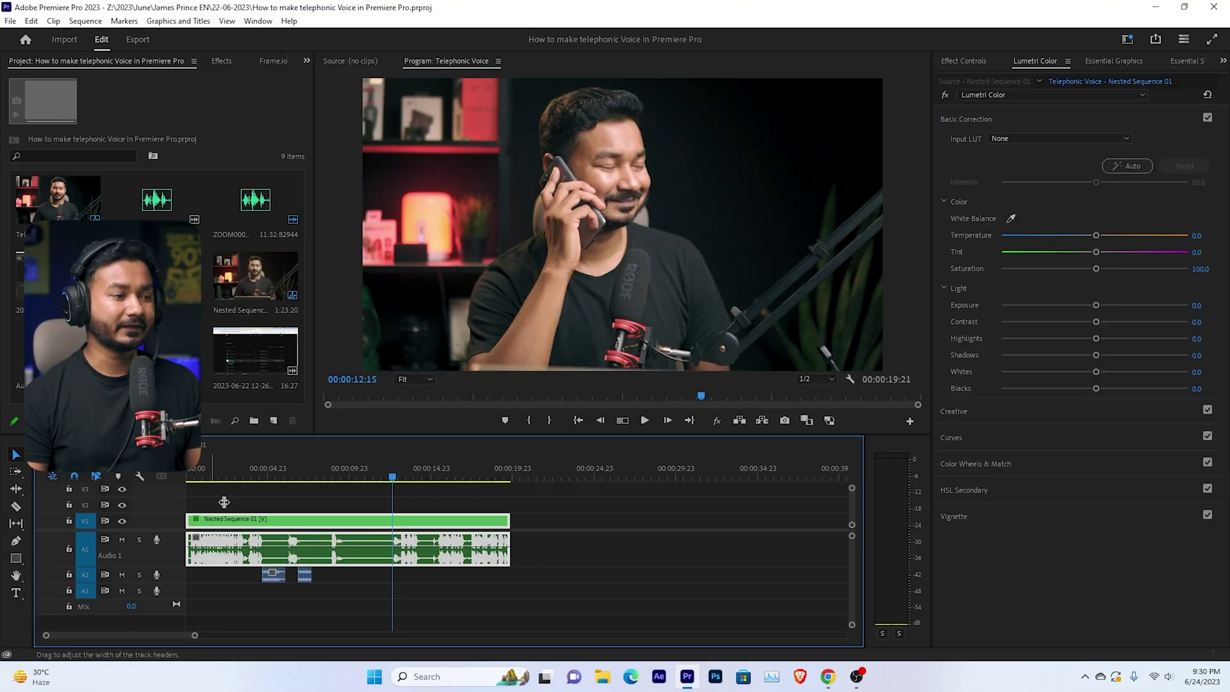
double_click(171, 574)
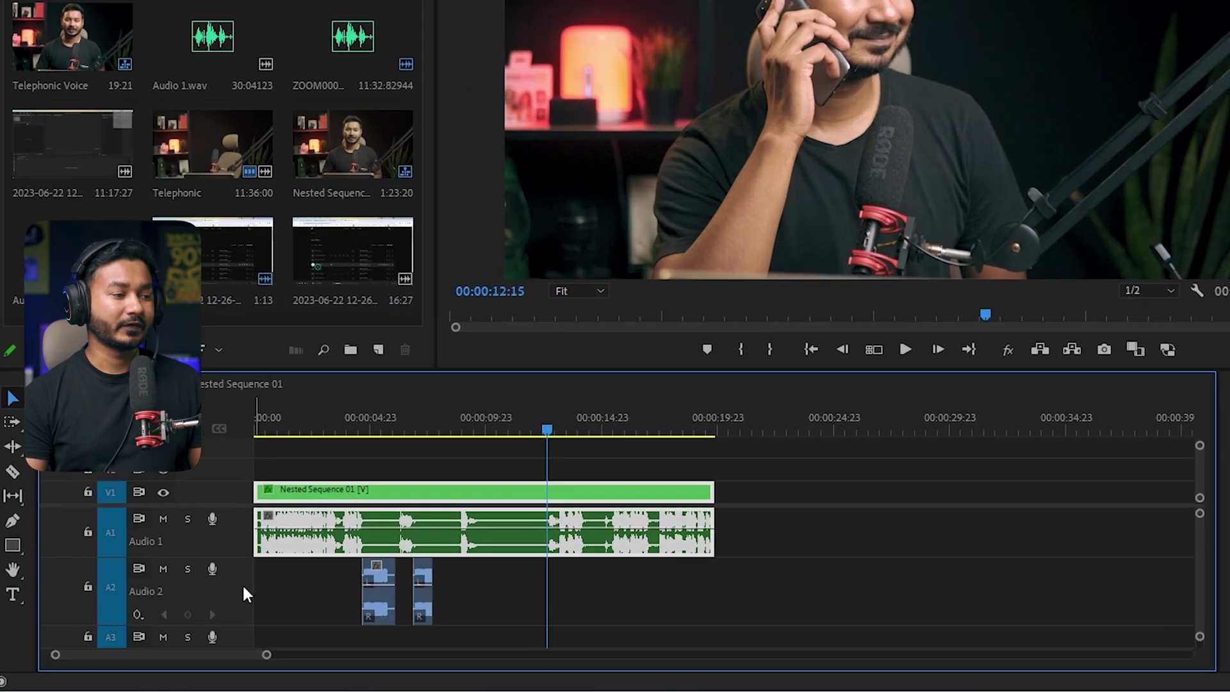
right_click(244, 585)
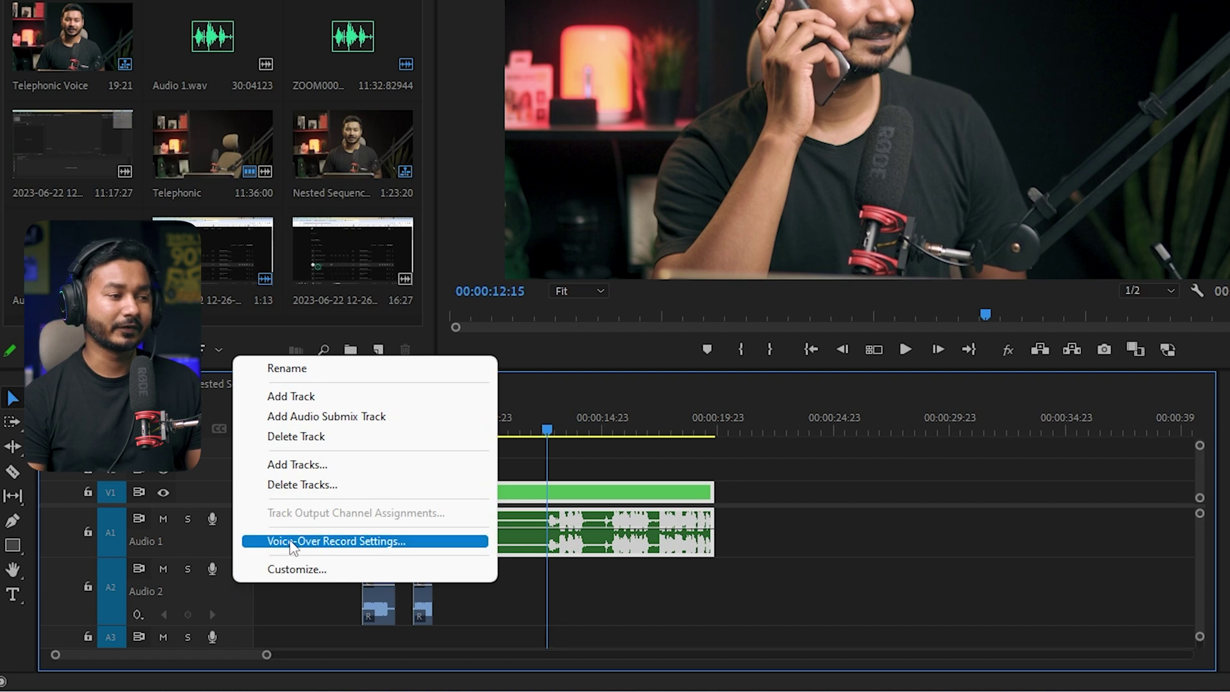
left_click(314, 541)
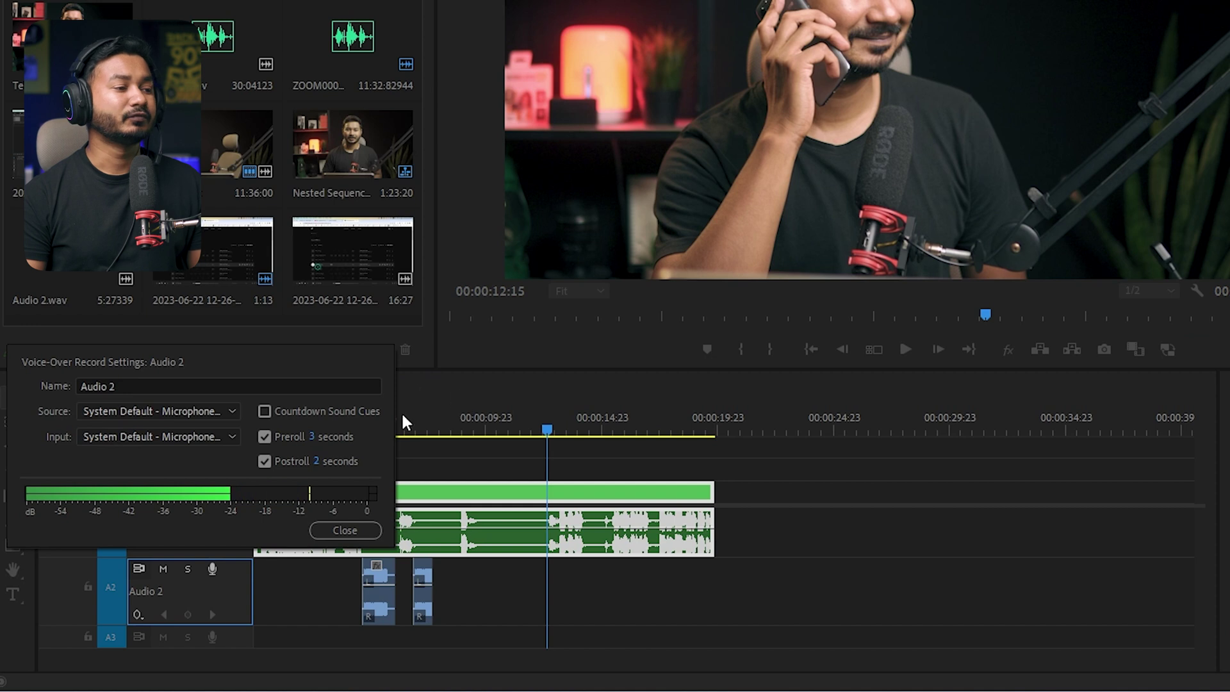
left_click(206, 409)
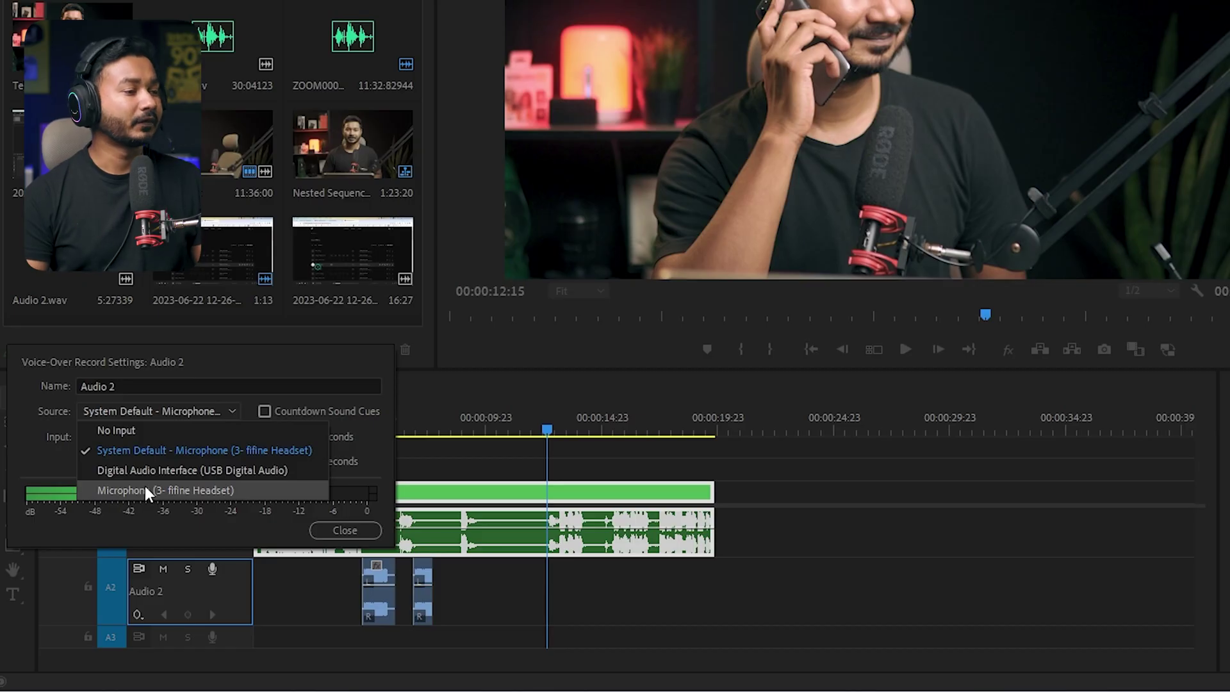
left_click(146, 489)
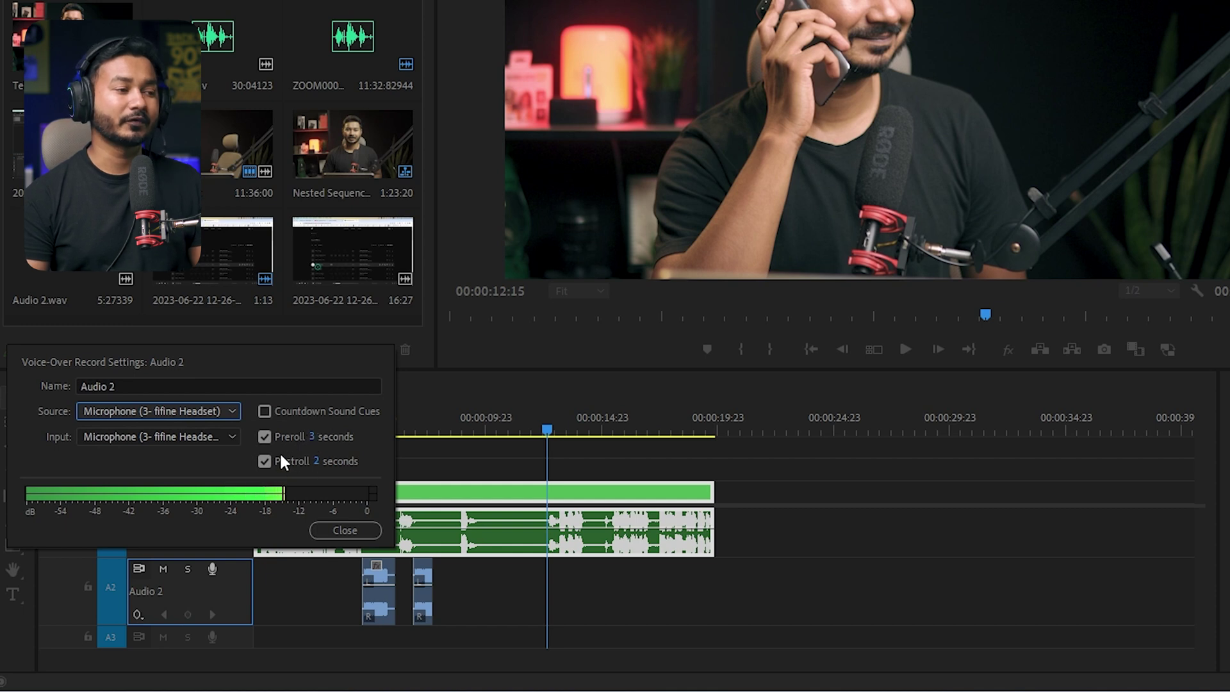
left_click(266, 435)
left_click(263, 462)
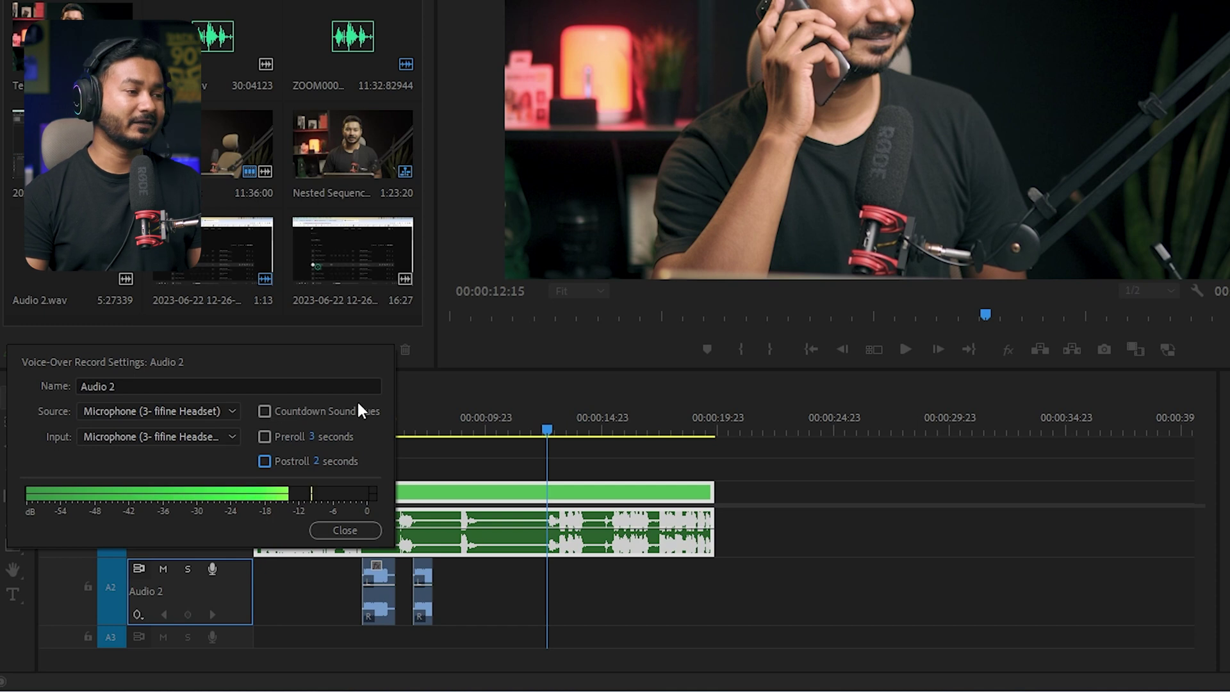
left_click(339, 530)
left_click(467, 423)
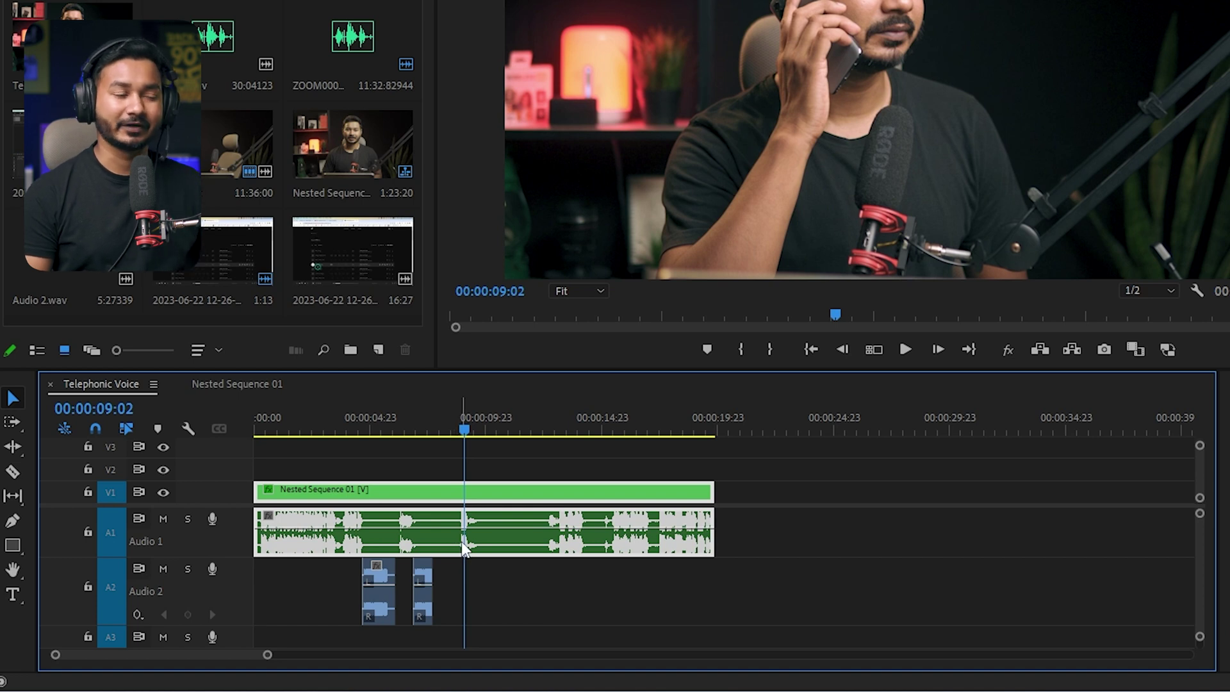
Step: Solo Audio 2, place the playhead near 00:00:09:05, and start recording a voice-over onto A2
mouse_move(438, 428)
left_mouse_down()
mouse_move(475, 426)
mouse_move(462, 431)
left_mouse_up()
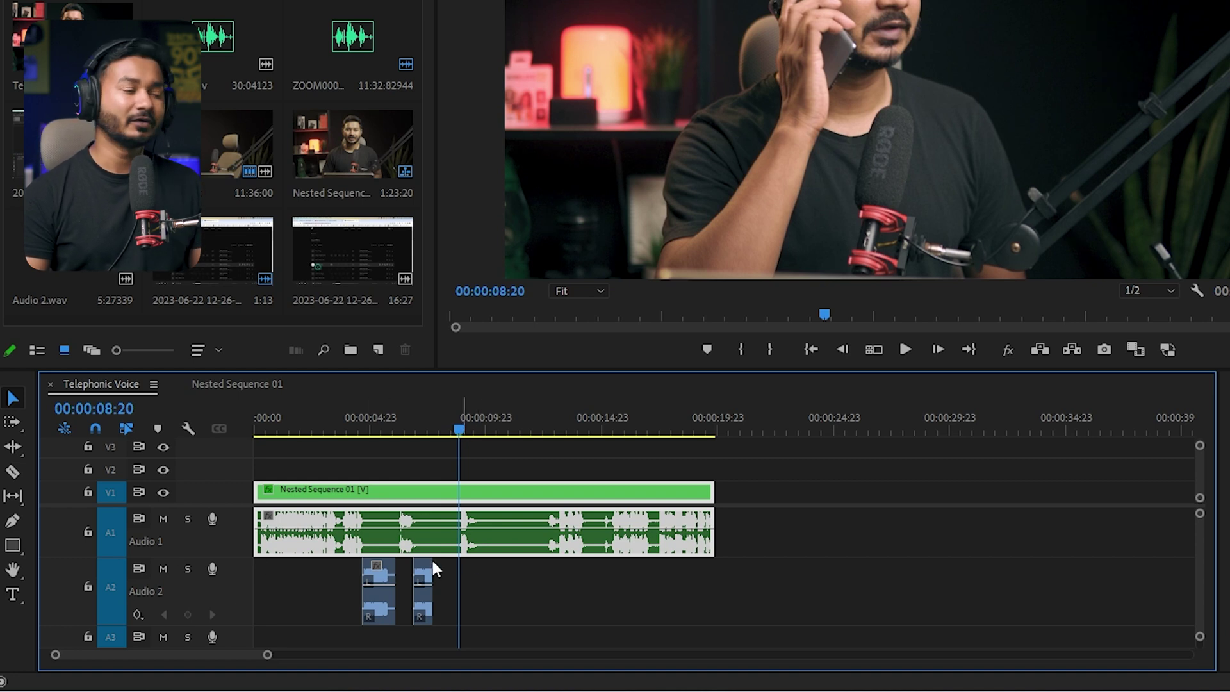
left_click(190, 567)
left_click_drag(417, 436, 440, 430)
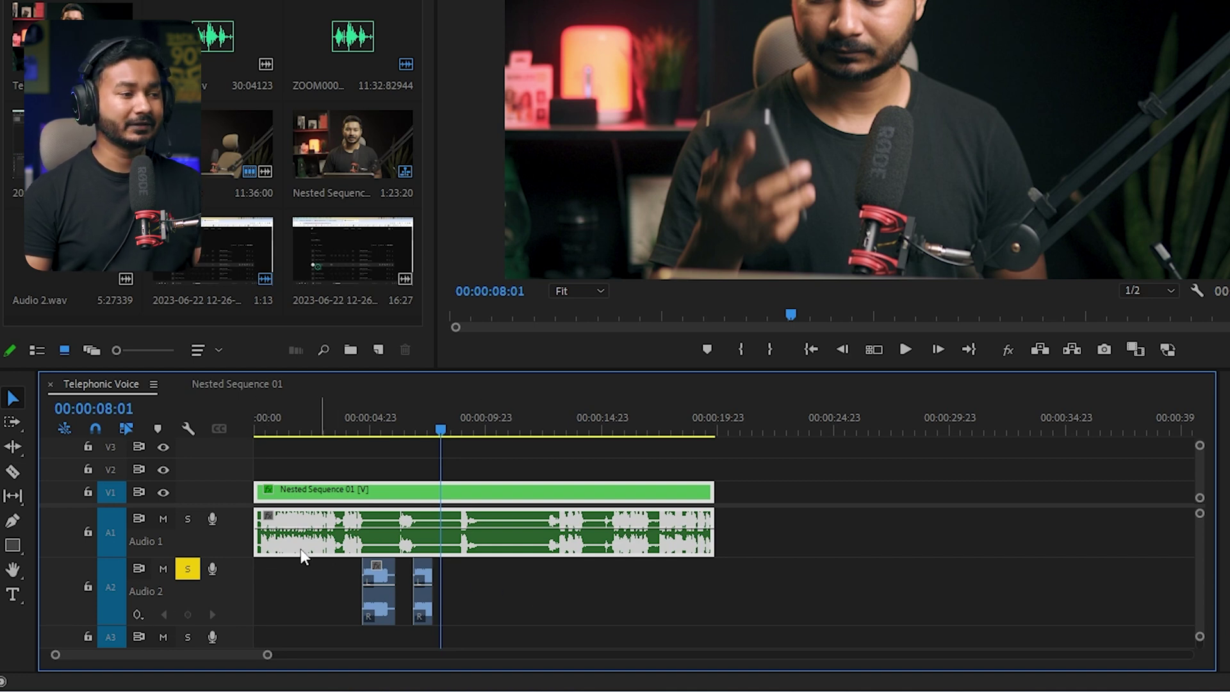
left_click_drag(460, 430, 471, 438)
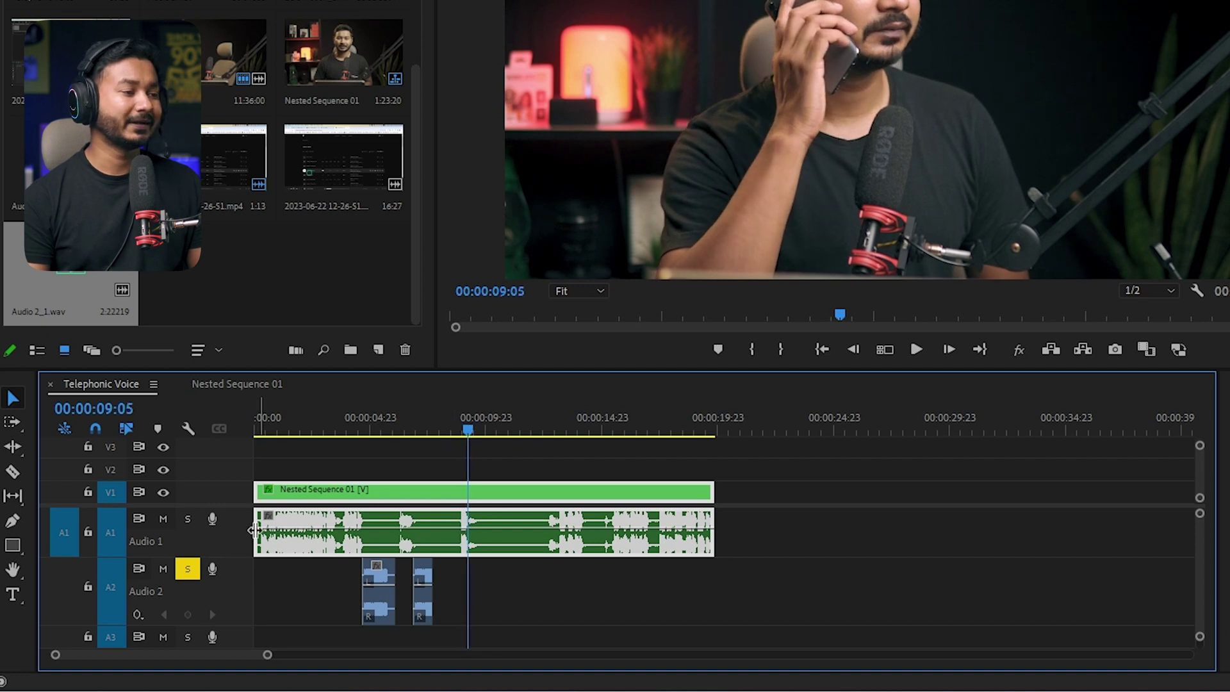
left_click(214, 568)
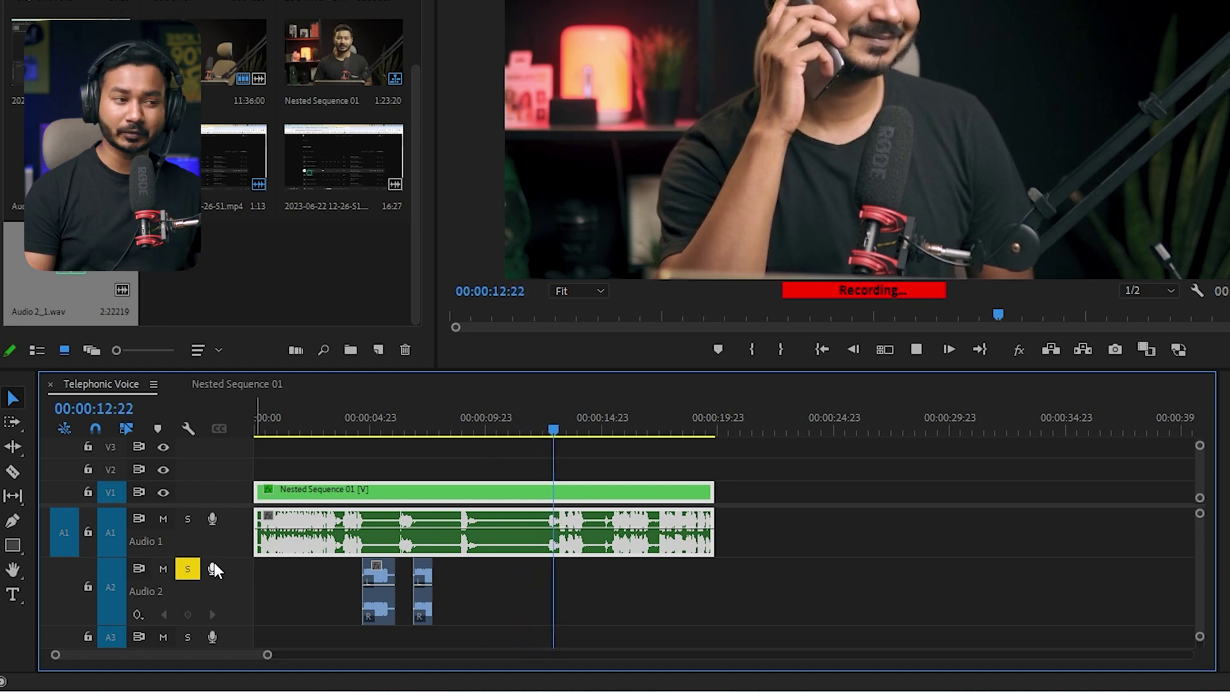
Step: Stop the voice-over recording and unsolo Audio 2
left_click(214, 565)
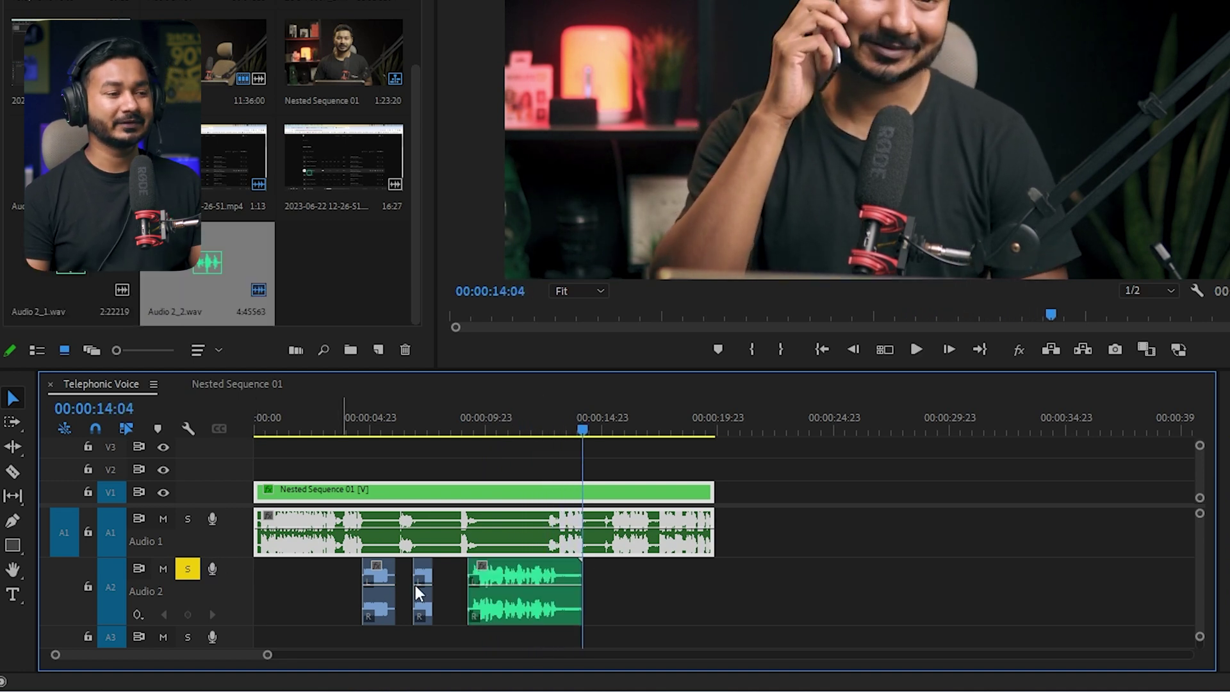
scroll(477, 583, "up", 2)
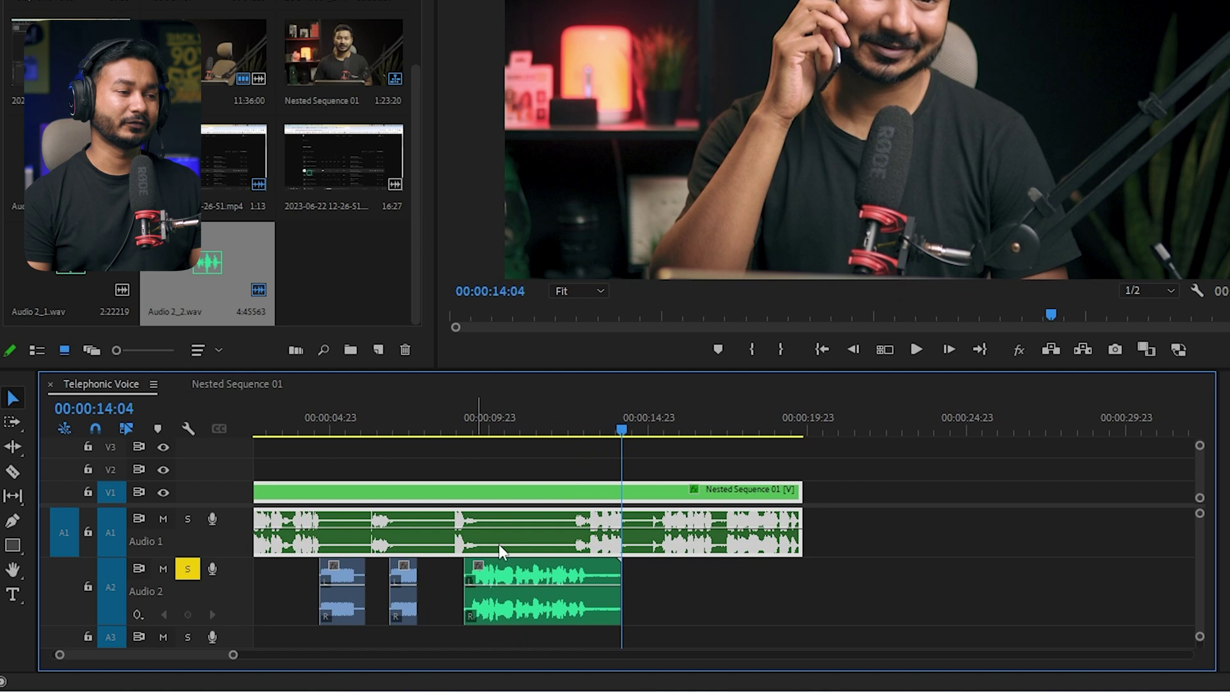
left_click(189, 570)
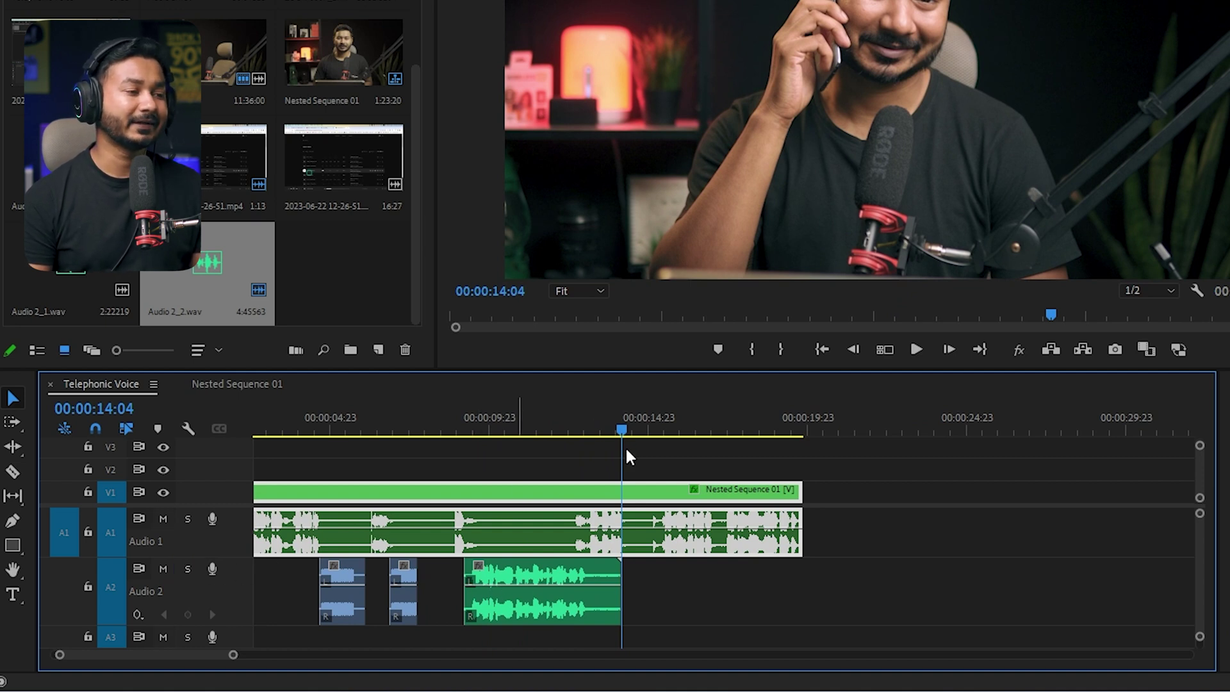
Step: Replay the recording from 00:00:07:23, then select the Audio 2_2.wav clip at 00:00:11:04
mouse_move(437, 411)
left_mouse_down()
mouse_move(420, 415)
mouse_move(429, 423)
left_mouse_up()
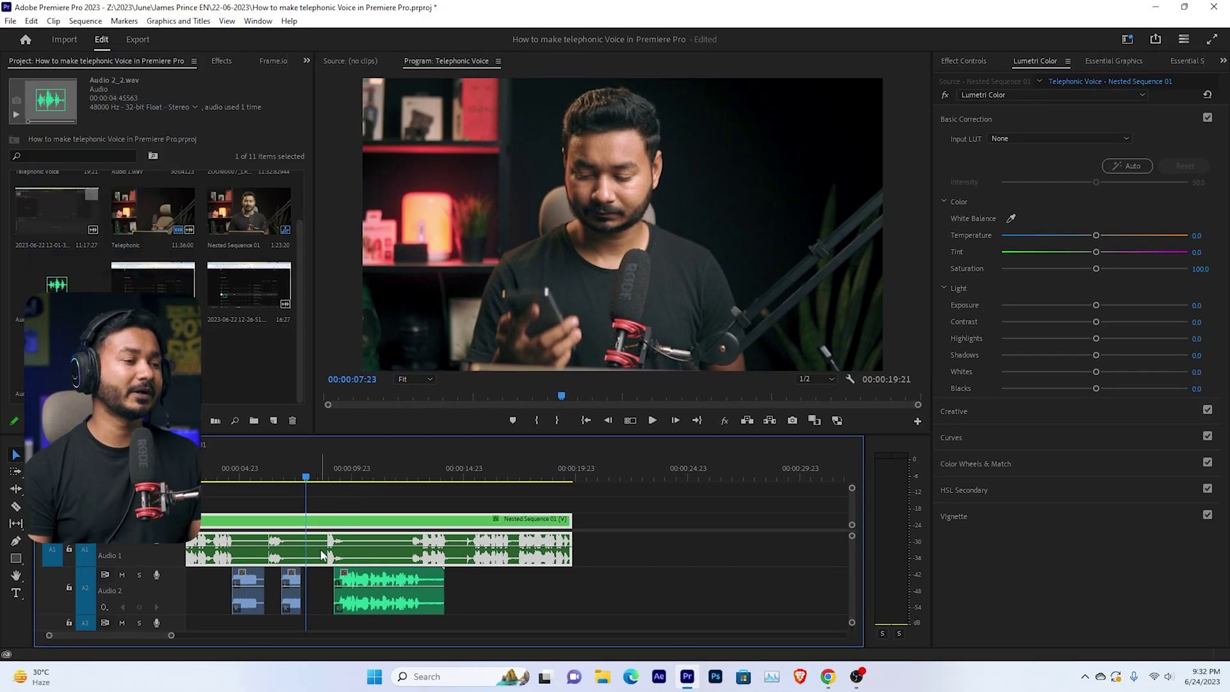
key("space")
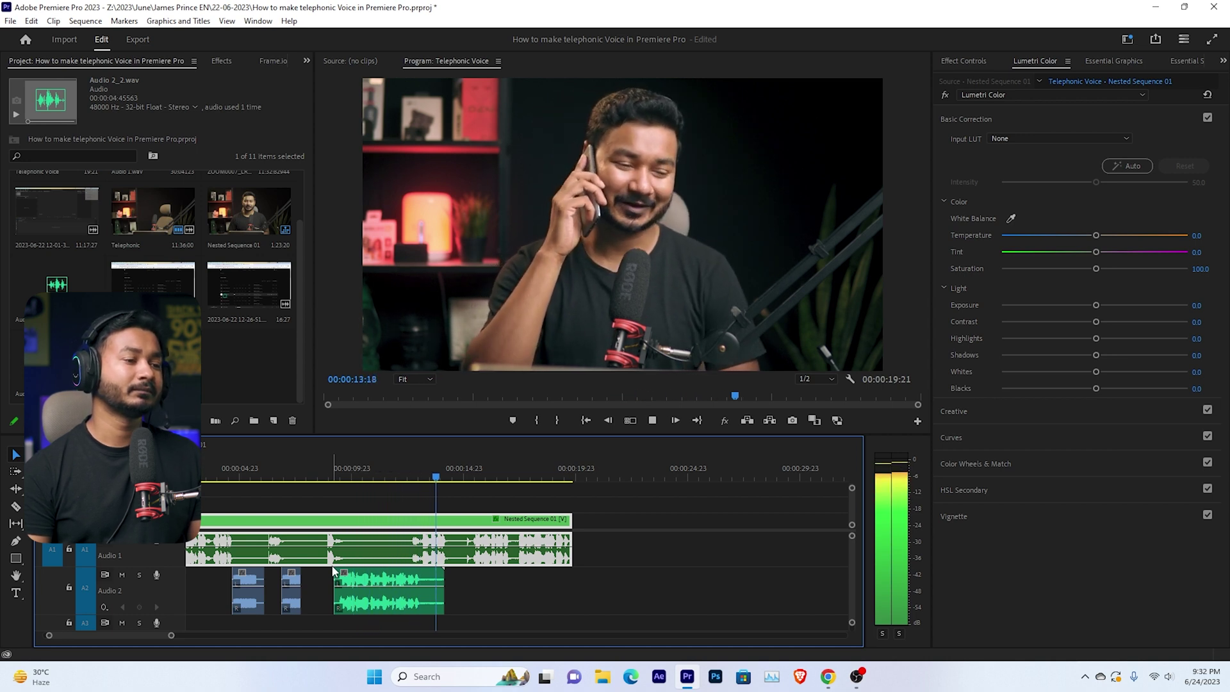
left_click(379, 468)
left_click(381, 583)
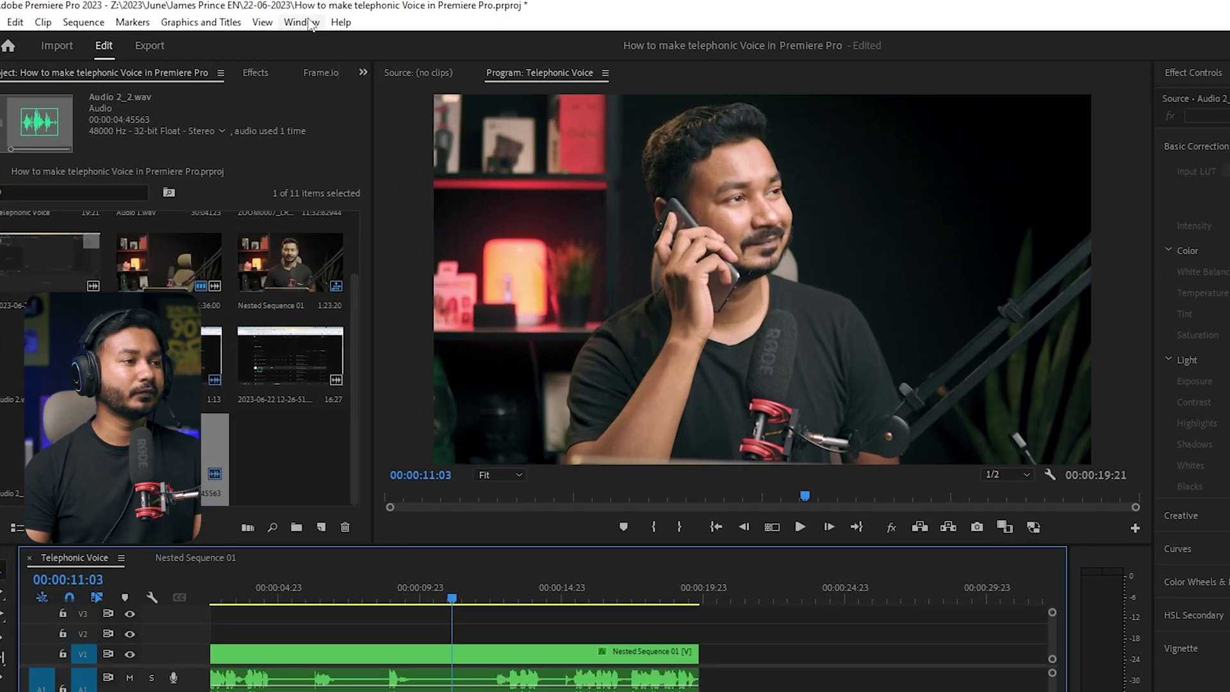
Step: Show the Essential Sound panel and load the Audio 2_2.wav voice-over clip into it
left_click(258, 20)
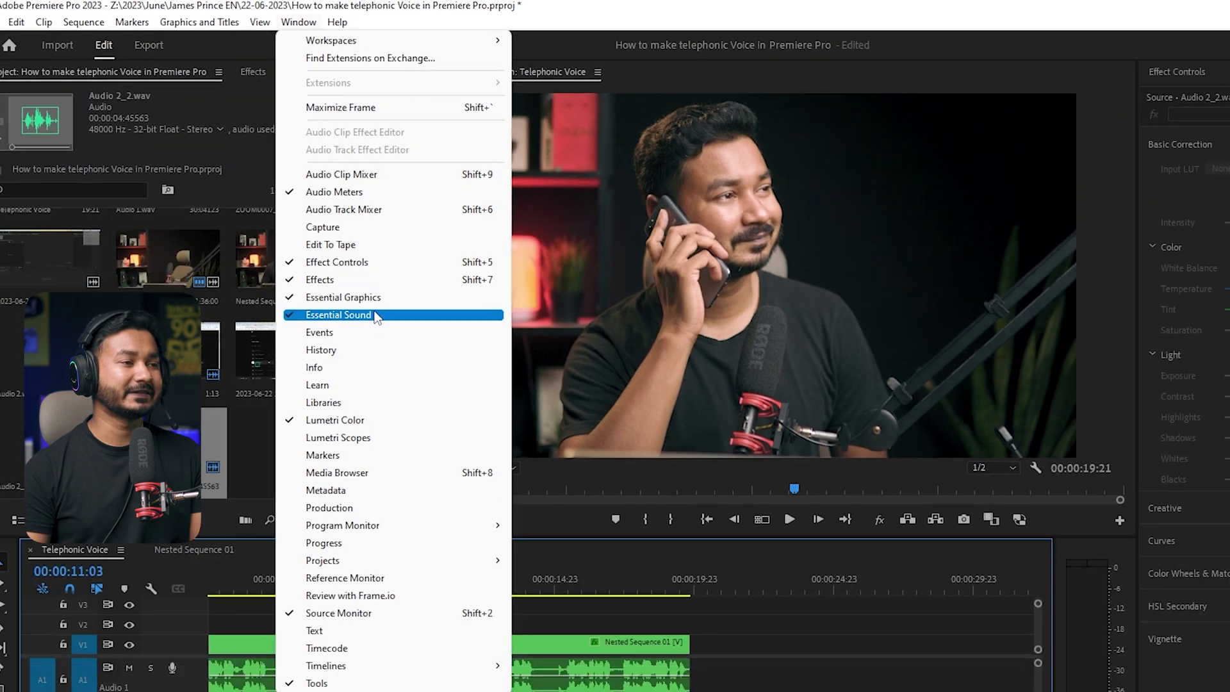
left_click(430, 374)
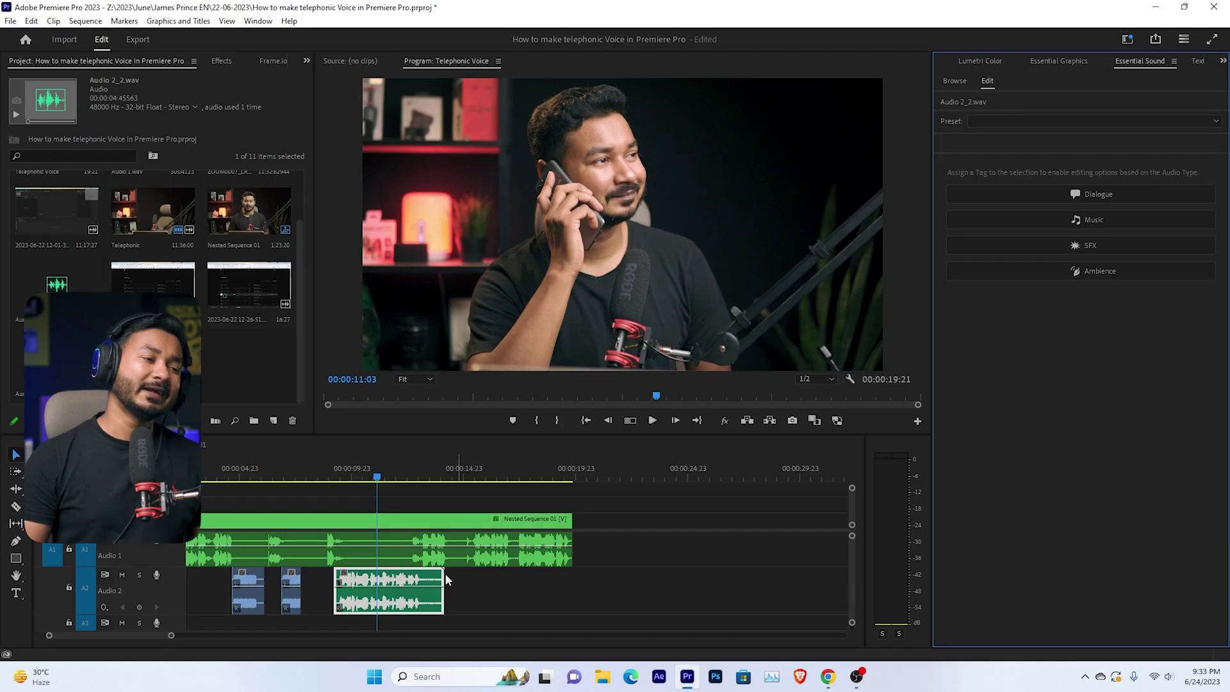
left_click(422, 583)
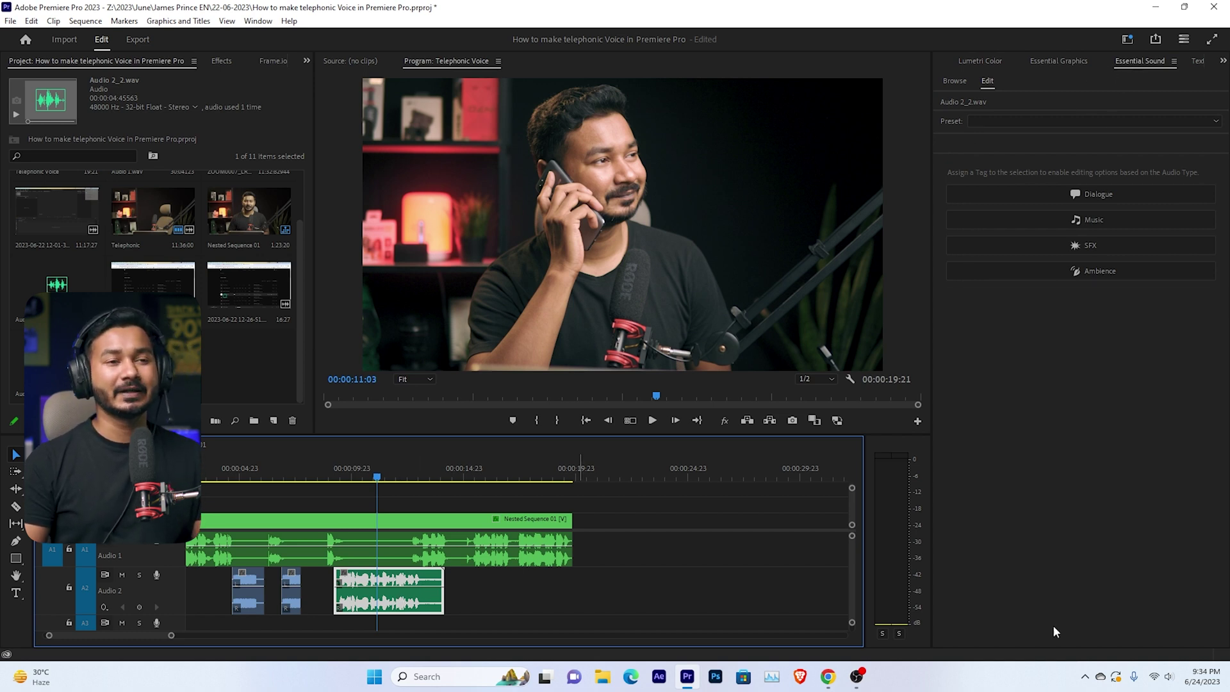
Step: Tag the voice-over as Dialogue and apply the From the Telephone preset
left_click(1117, 191)
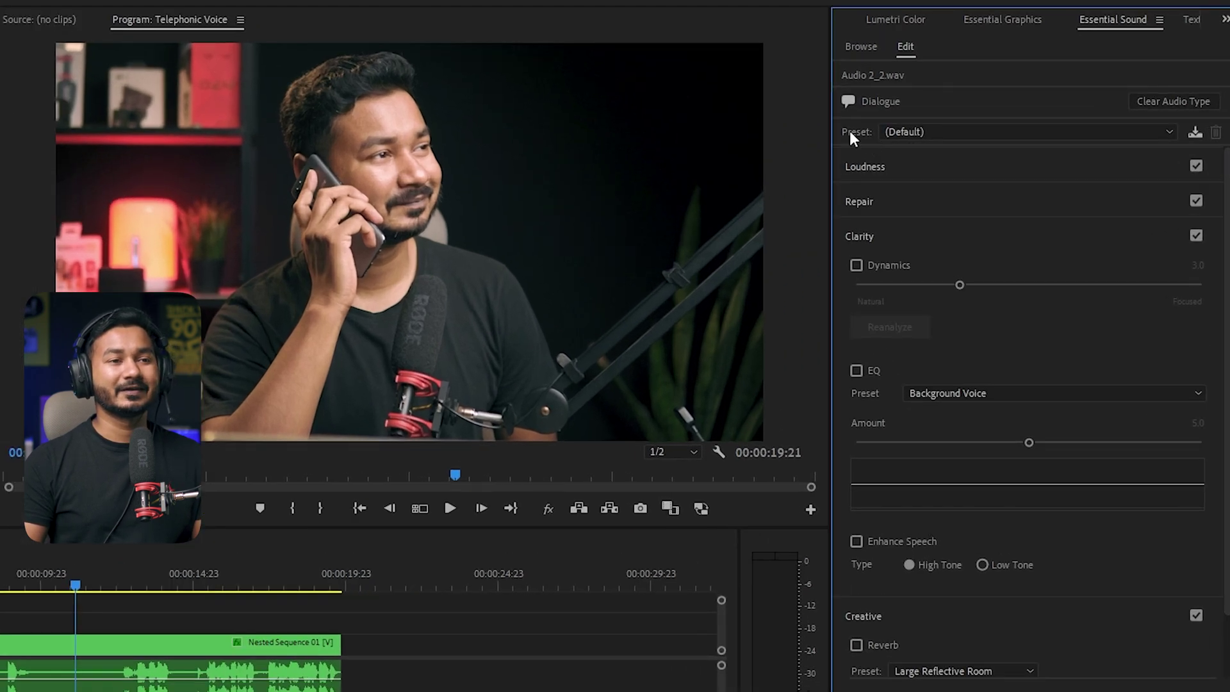
left_click(918, 130)
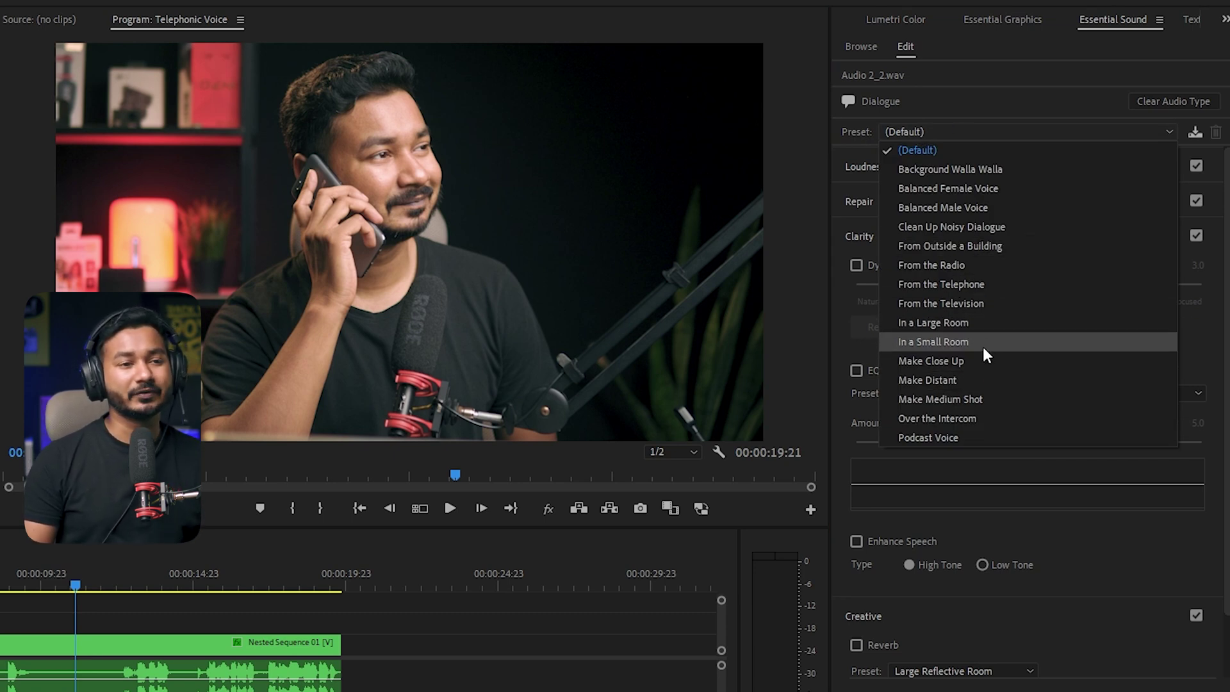
left_click(924, 289)
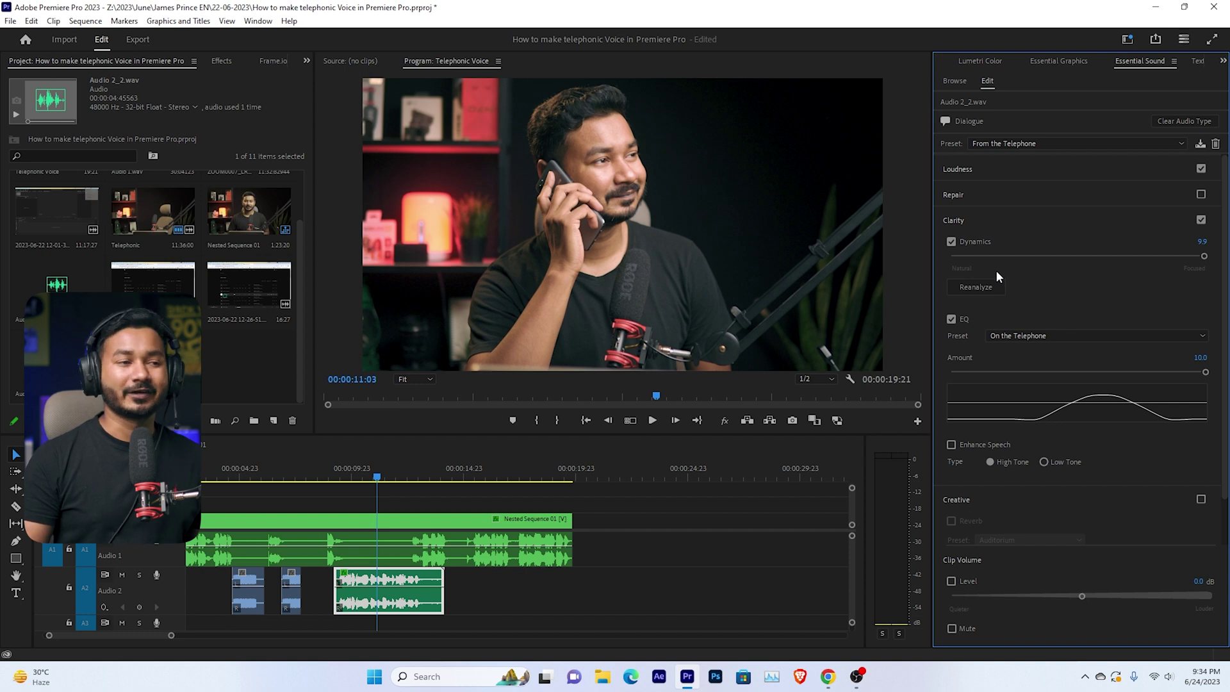
Step: Preview the telephone effect from 00:00:09:04 and lower the clip volume to -4.9 dB
left_click(335, 473)
key("space")
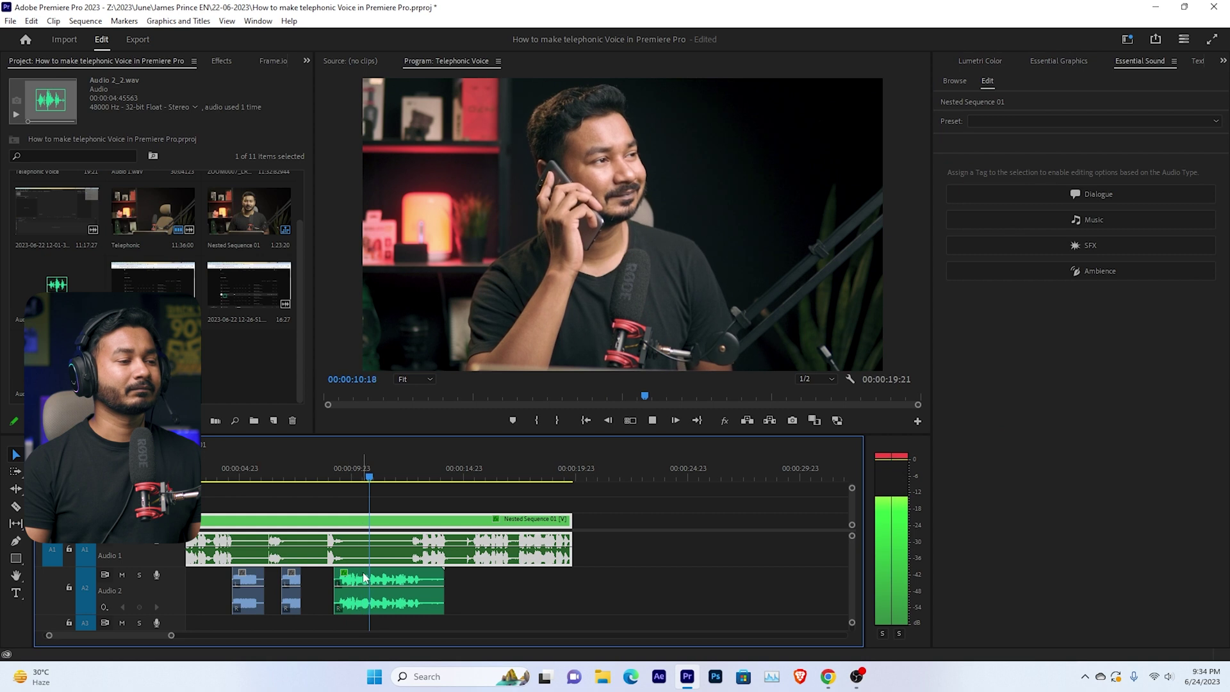
key("space")
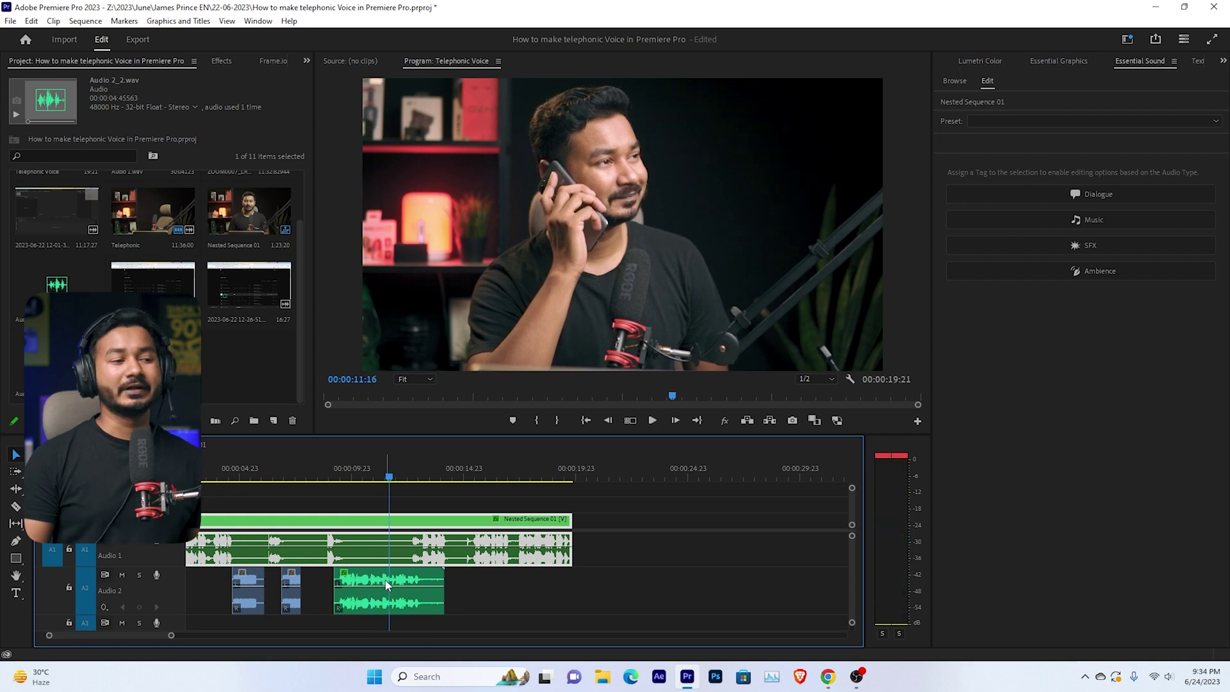
left_click(385, 602)
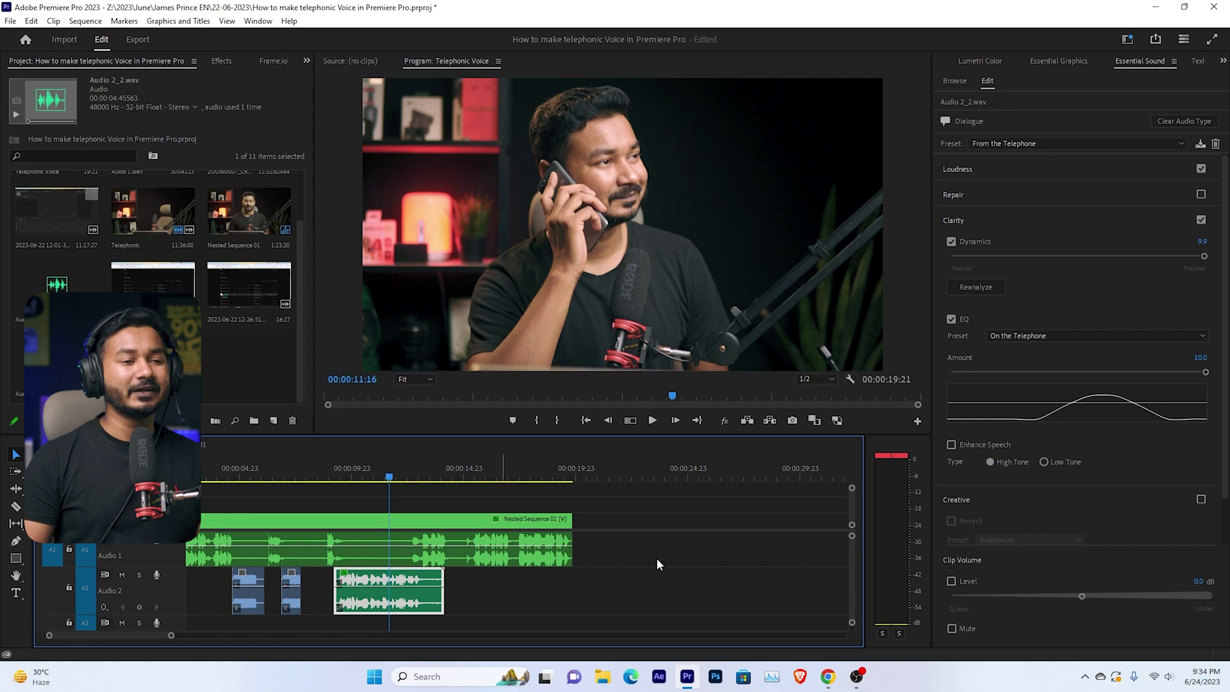
left_click_drag(1079, 598, 1067, 598)
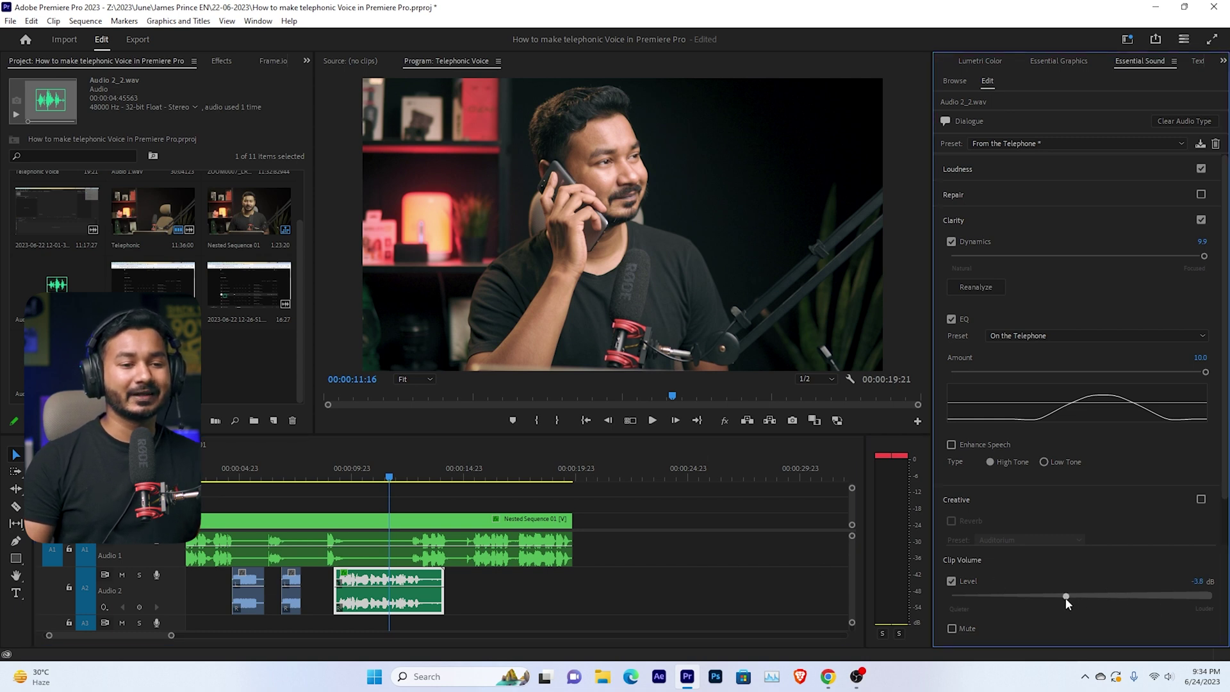
Step: Audition the Intercom Clarity EQ preset on the voice-over, then restore the On the Telephone EQ
left_click(349, 473)
key("space")
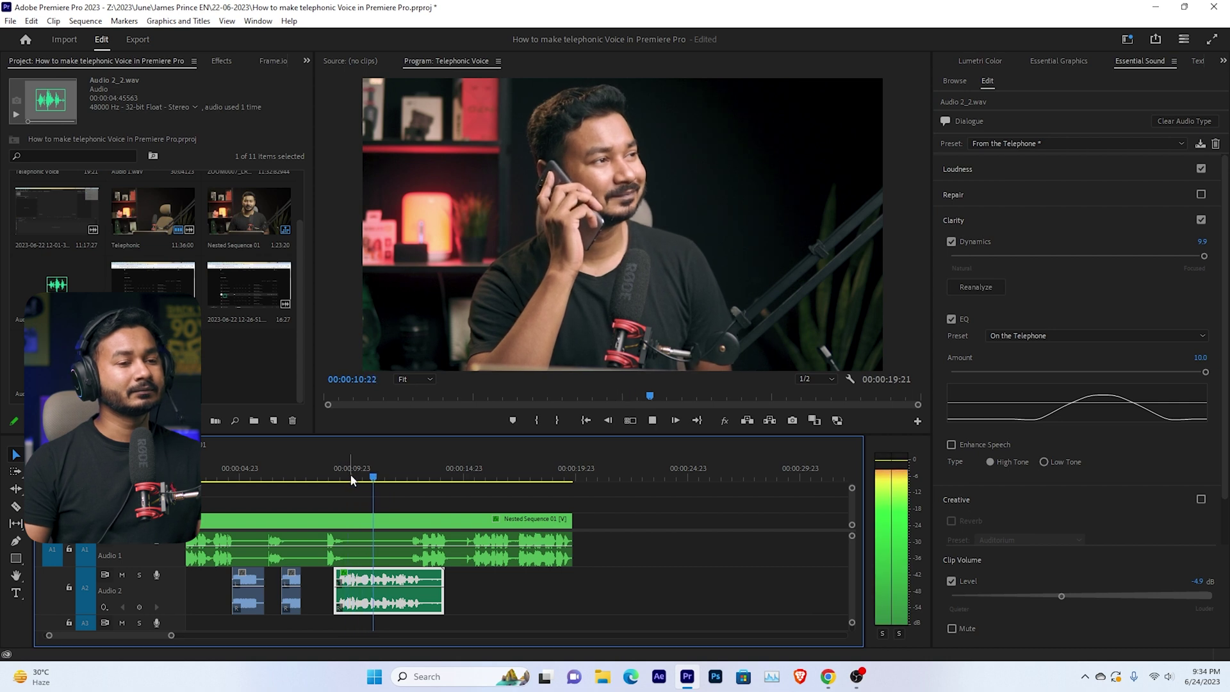
key("space")
left_click(1005, 334)
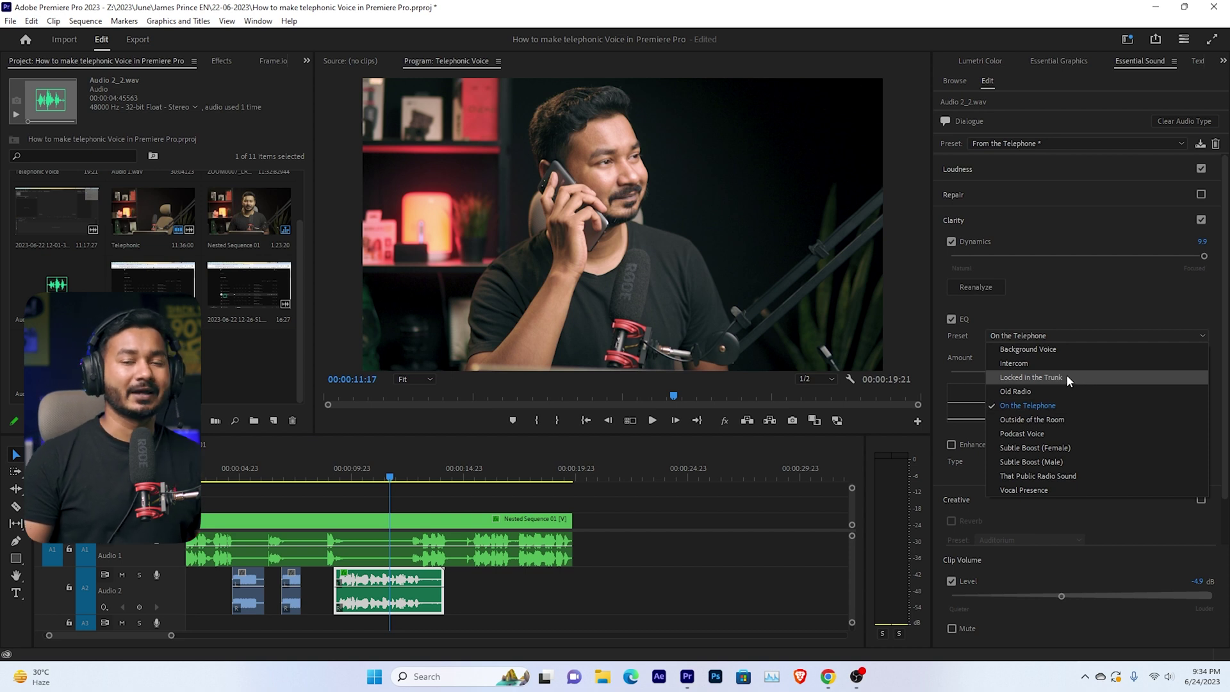
left_click(1051, 364)
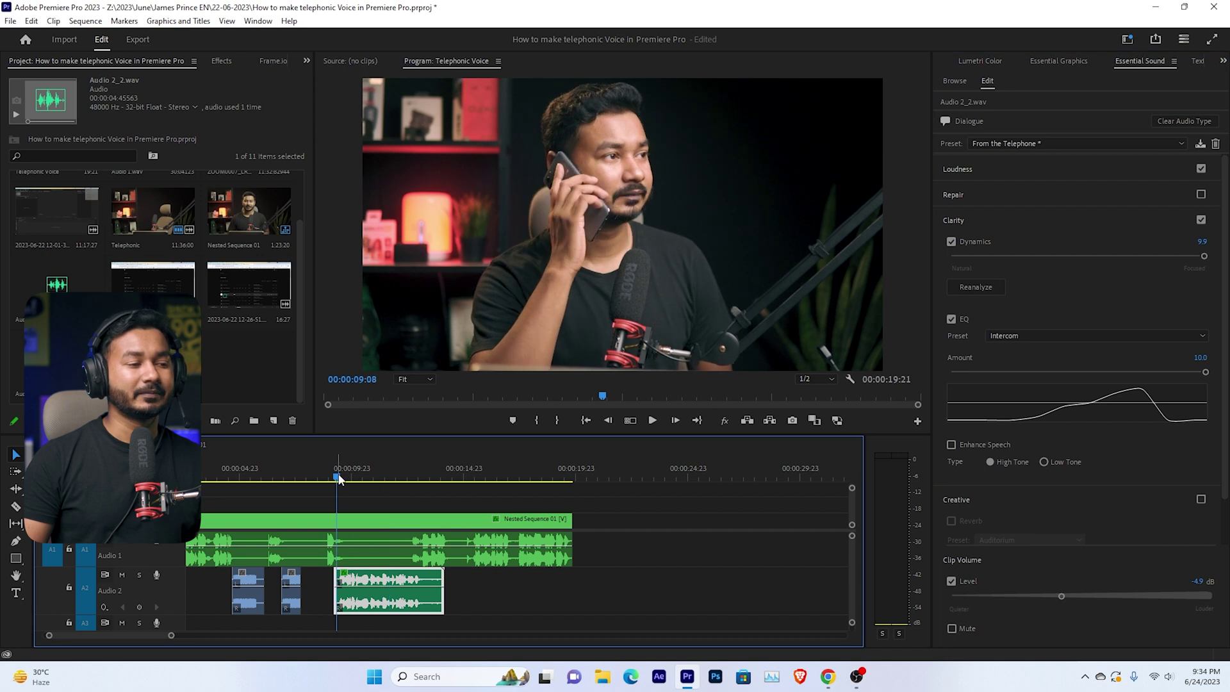
key("space")
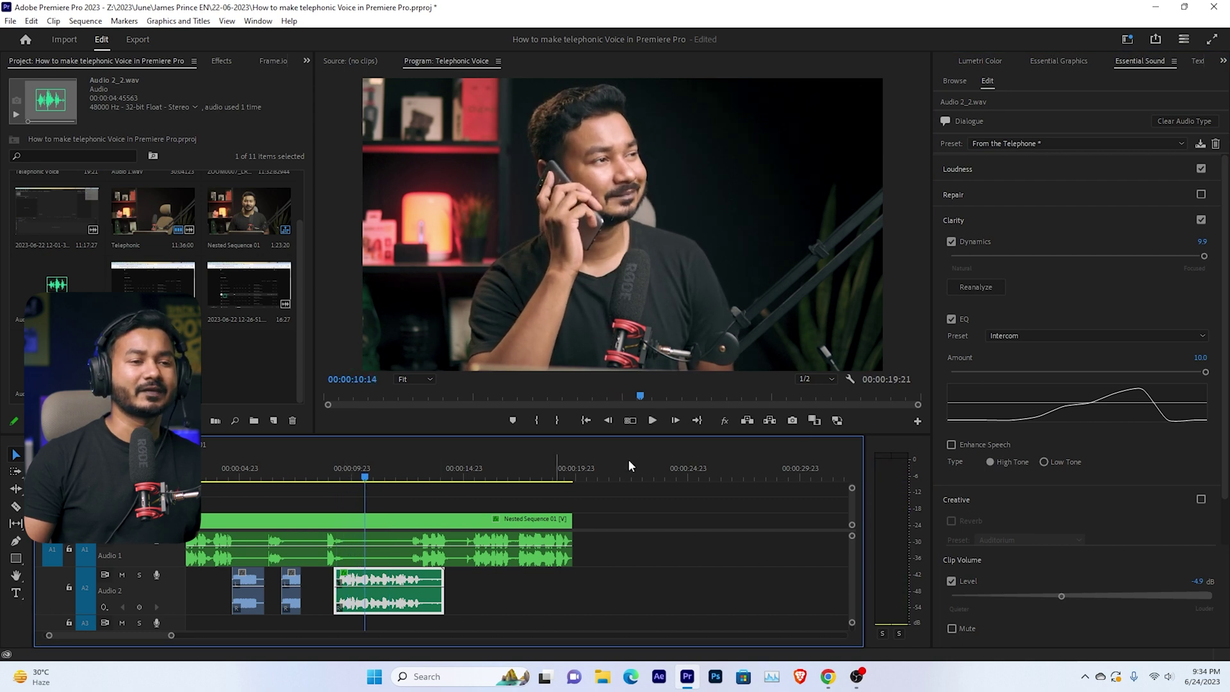
left_click(1055, 337)
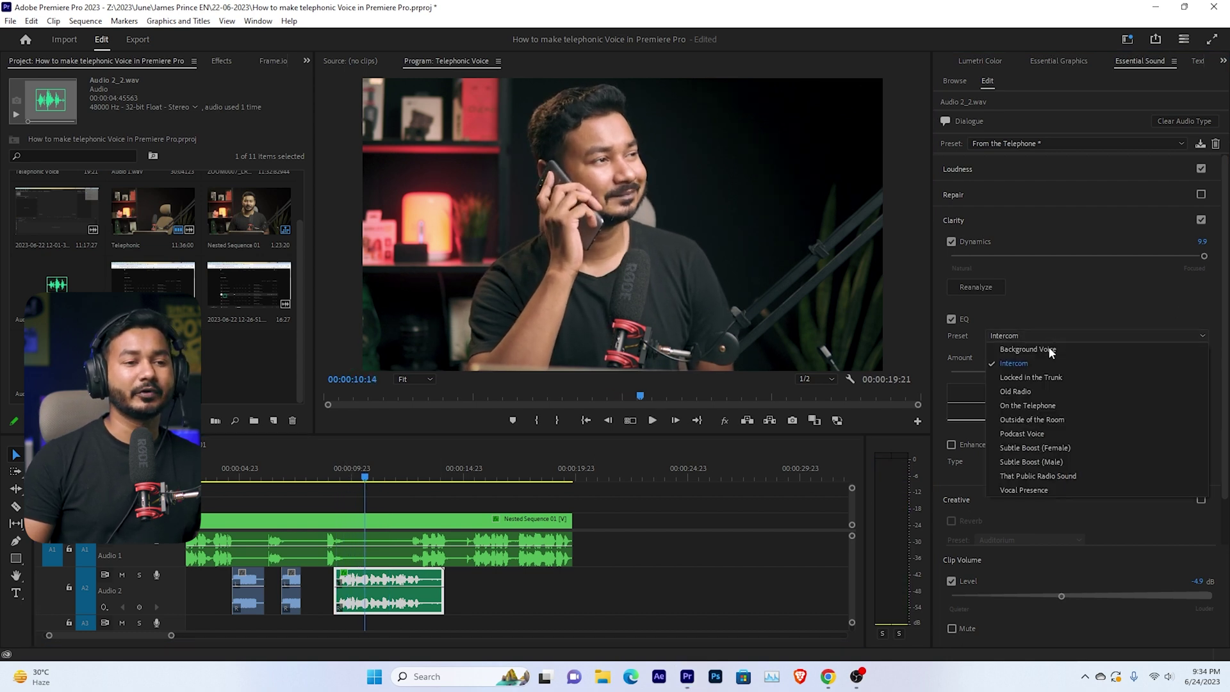
left_click(1041, 405)
Step: Reduce the telephone EQ amount and preview the adjusted voice from about 00:00:09:09
left_click_drag(1198, 371, 1144, 377)
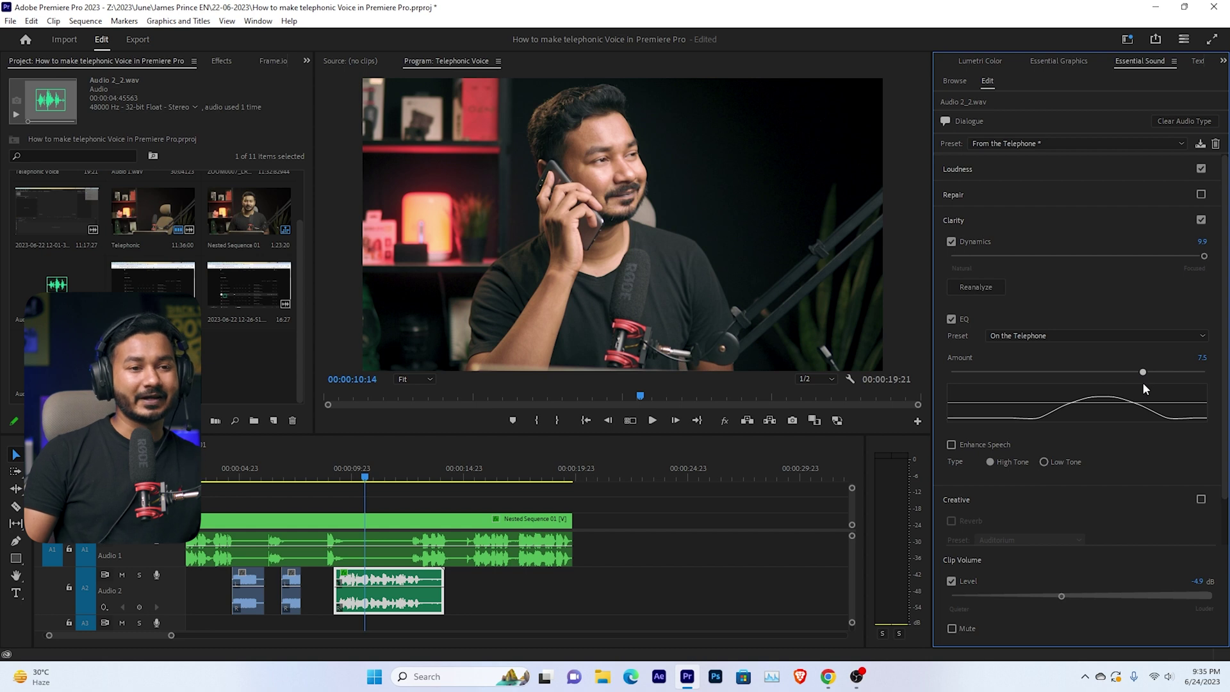
left_click_drag(1140, 386, 1097, 387)
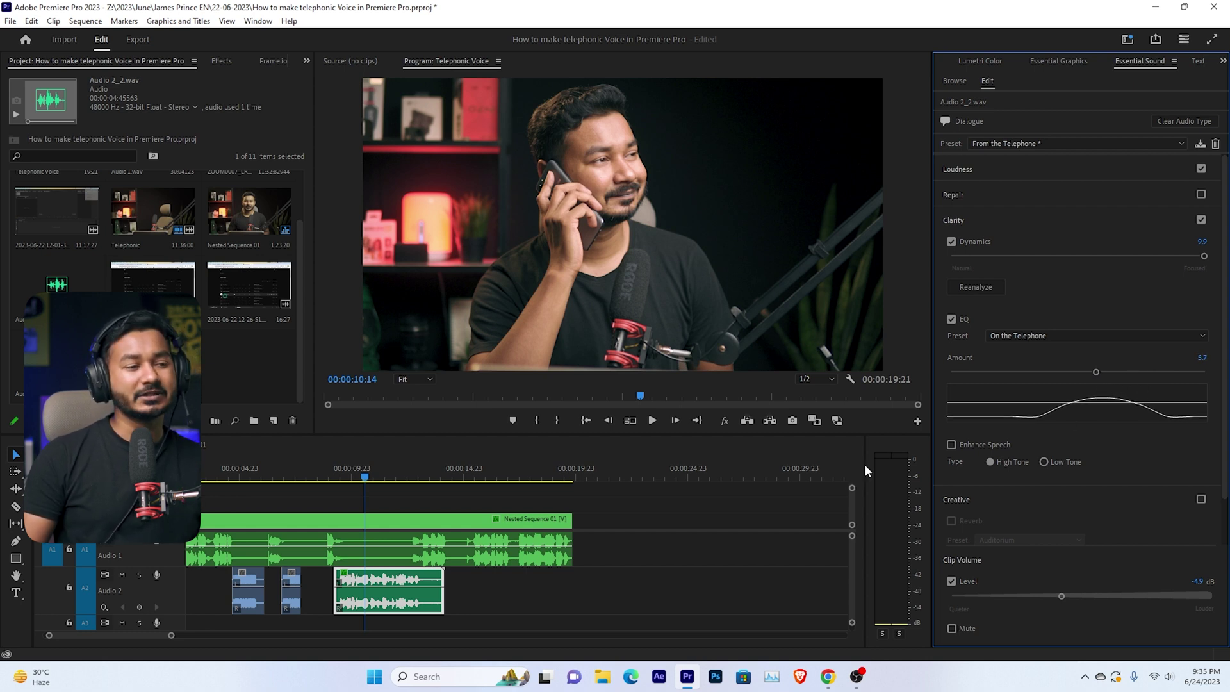
left_click(332, 468)
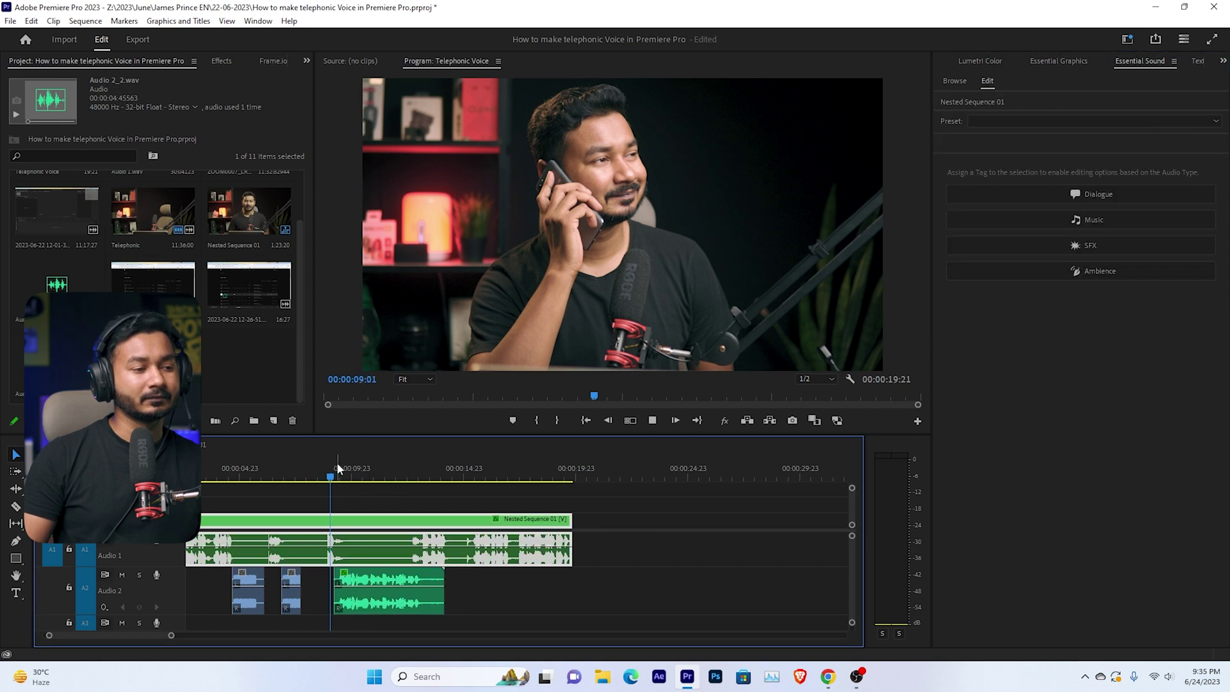
key("space")
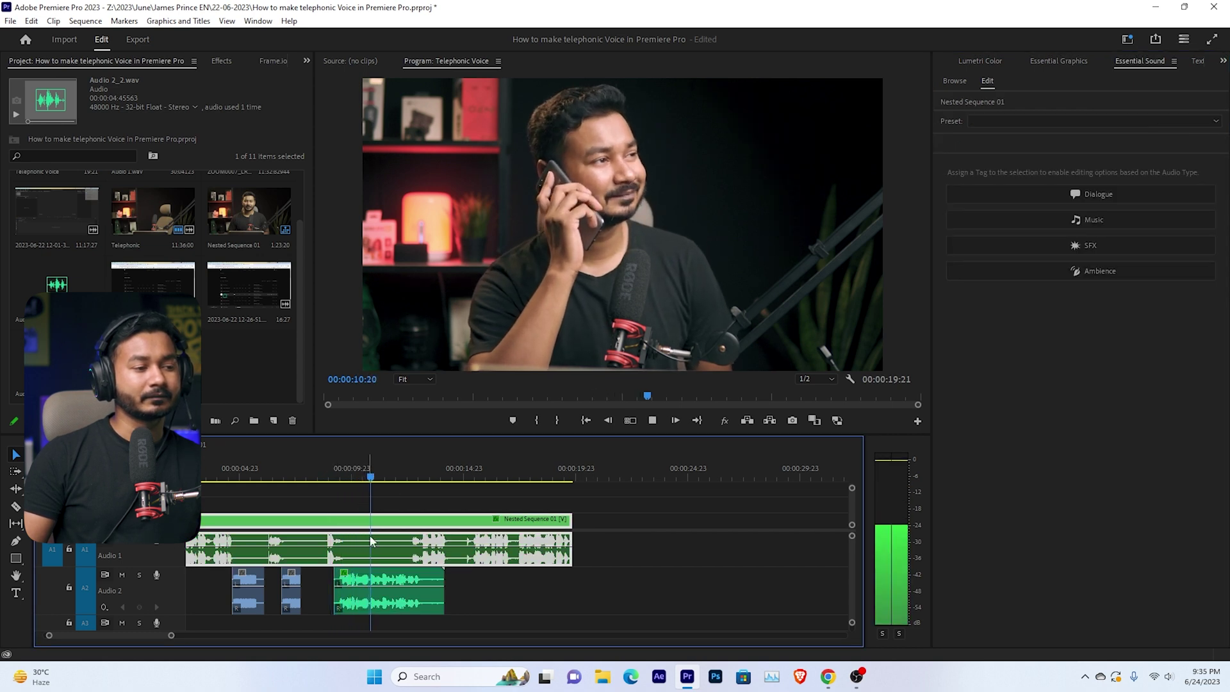
Step: Strengthen the EQ amount again, set clip volume to -6.5 dB, and preview the result
left_click(389, 590)
left_click_drag(1096, 372, 1146, 372)
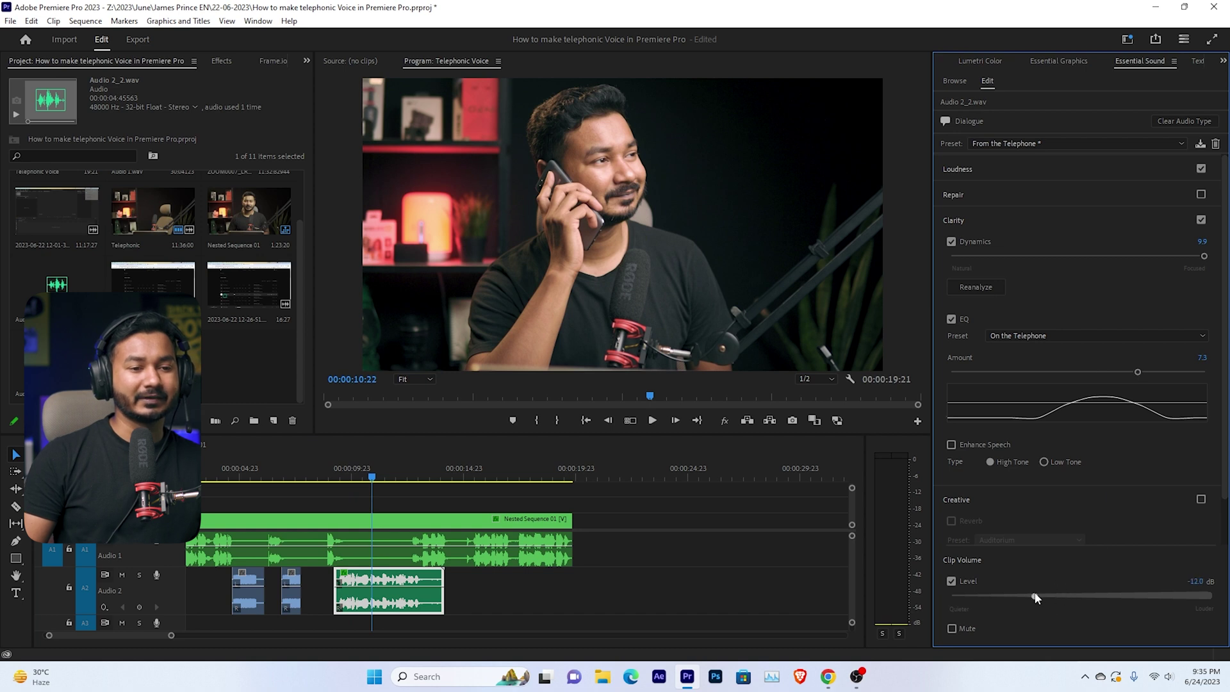
left_click_drag(1036, 598, 1055, 596)
key("space")
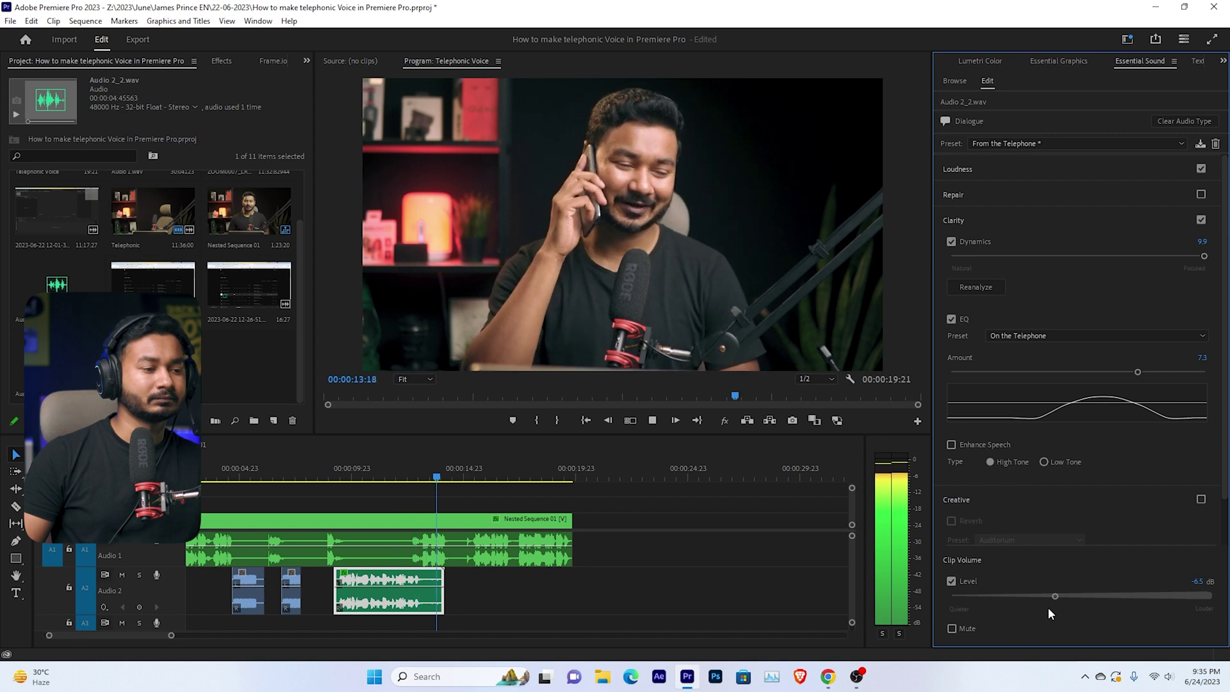
left_click(391, 486)
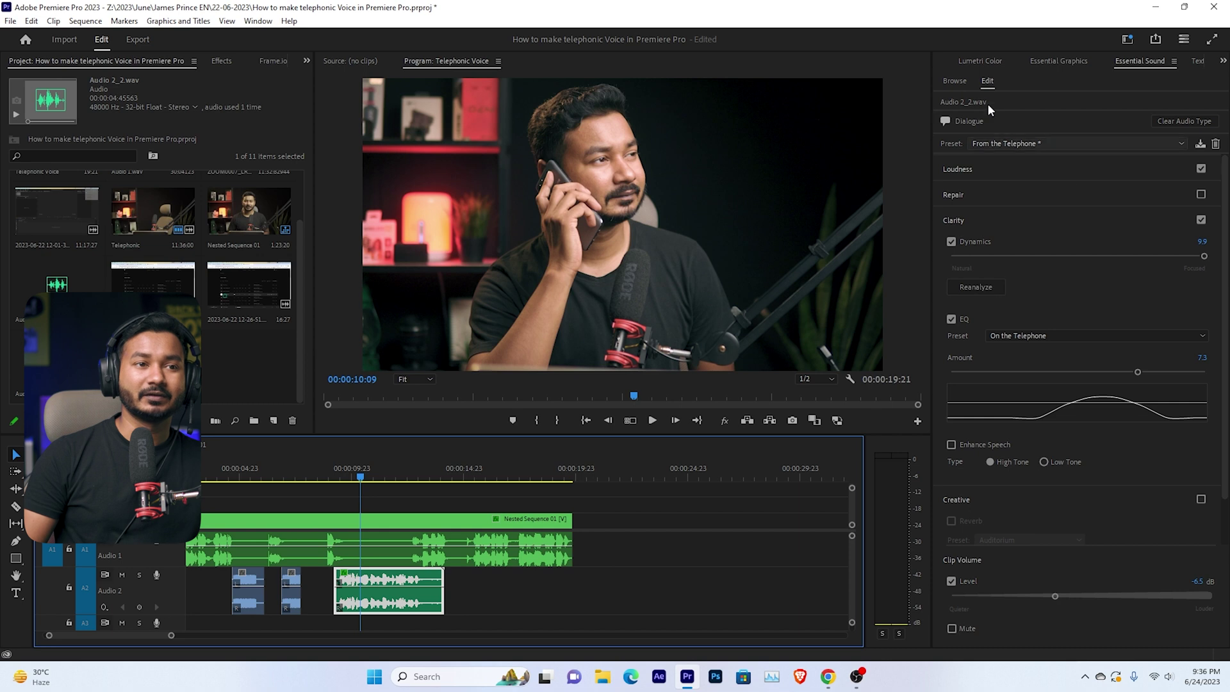
Step: Inspect the voice-over's applied Dynamics Processing and Hard Limiter effects in Effect Controls
left_click(970, 59)
left_click(945, 61)
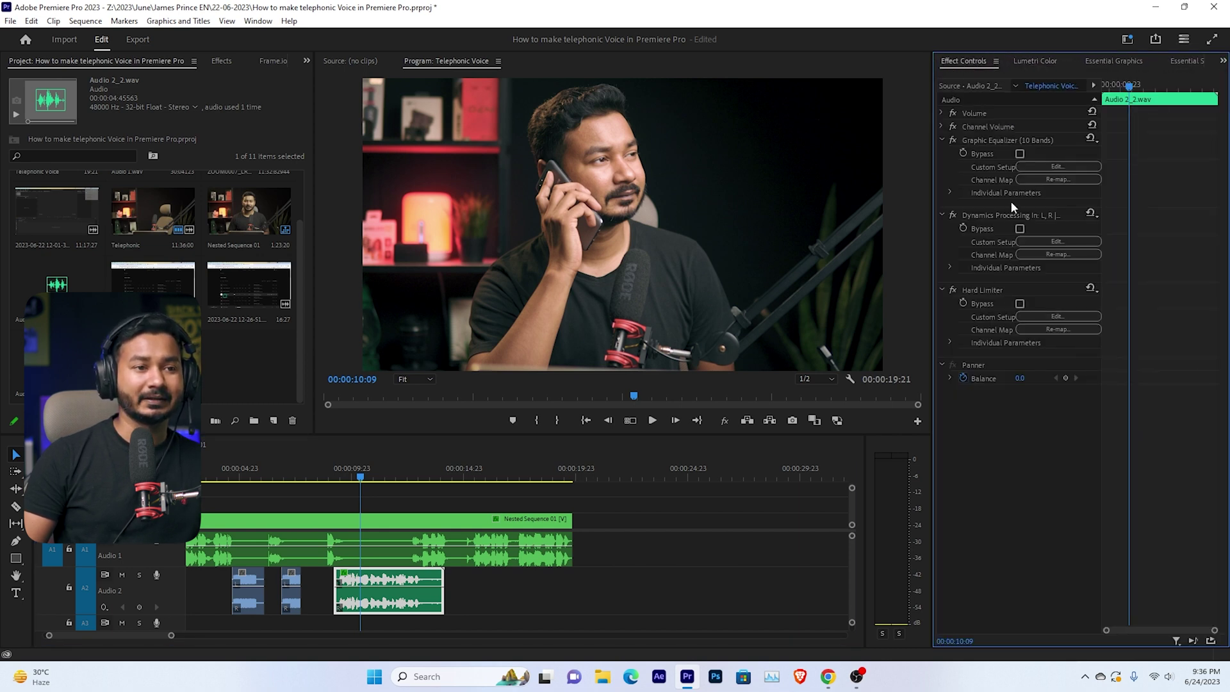
left_click(1024, 213, "shift")
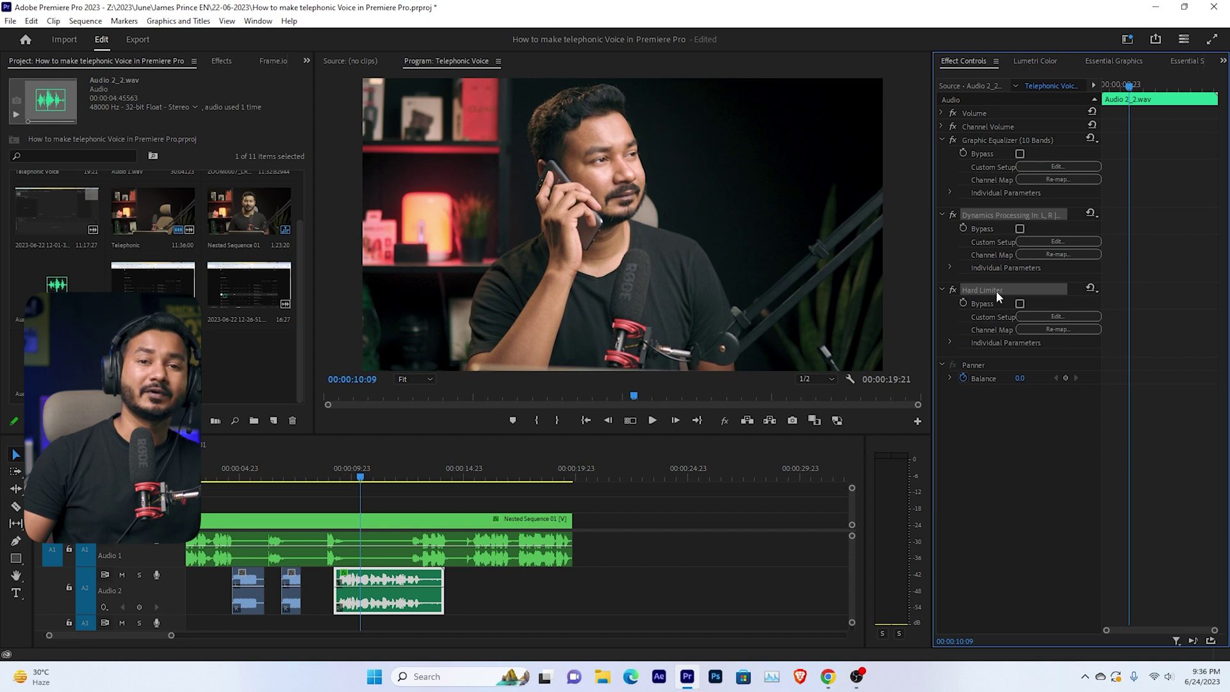
left_click(410, 605)
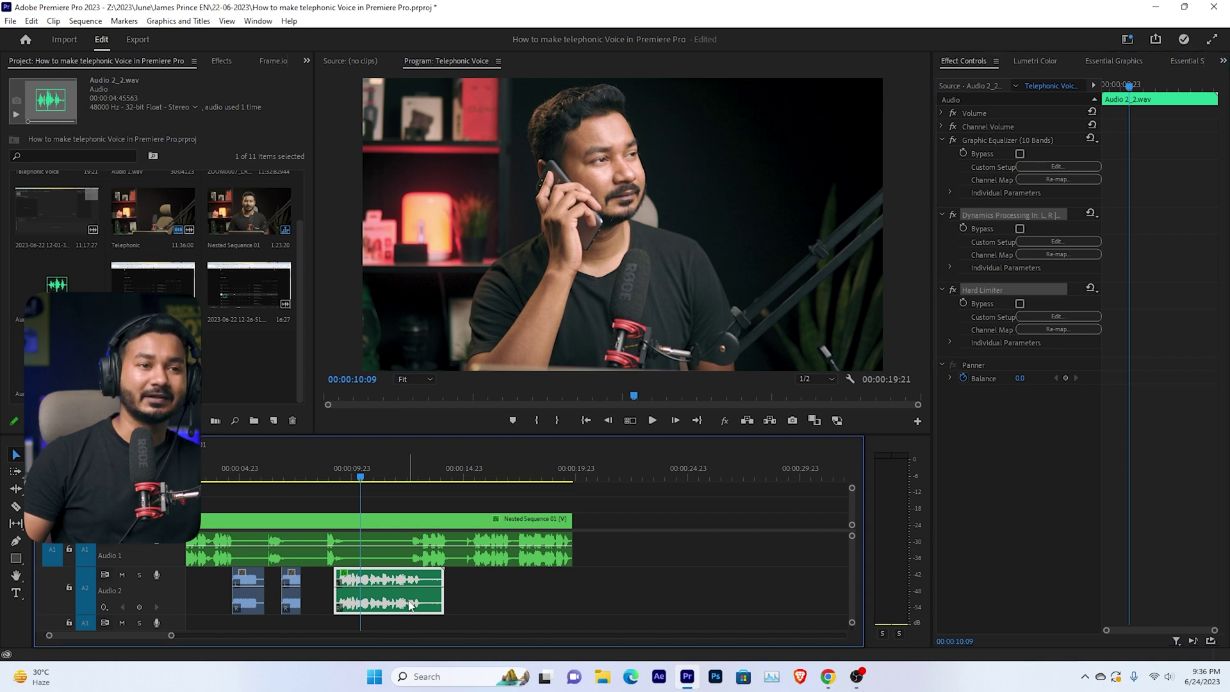
Step: Clear the voice-over's audio type, preview it, and compare using undo and redo
left_click(1185, 64)
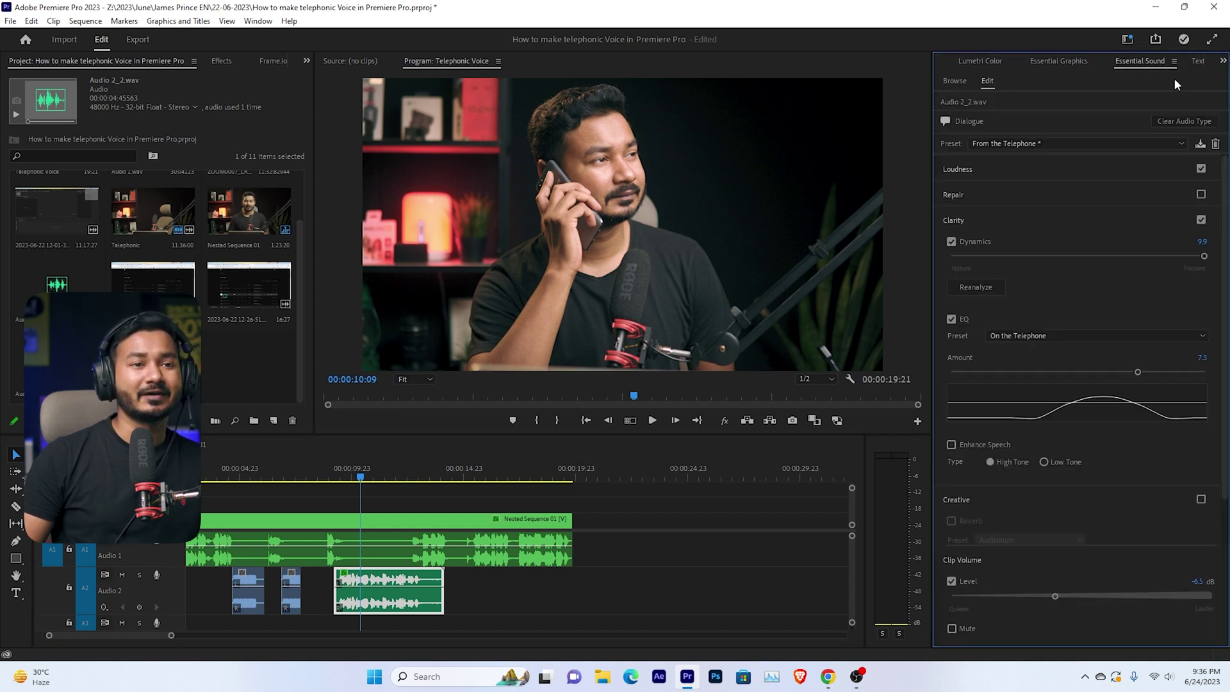
left_click(1195, 120)
left_click_drag(360, 477, 346, 481)
key("Left")
key("Left")
key("Left")
key("Left")
key("Left")
key("Left")
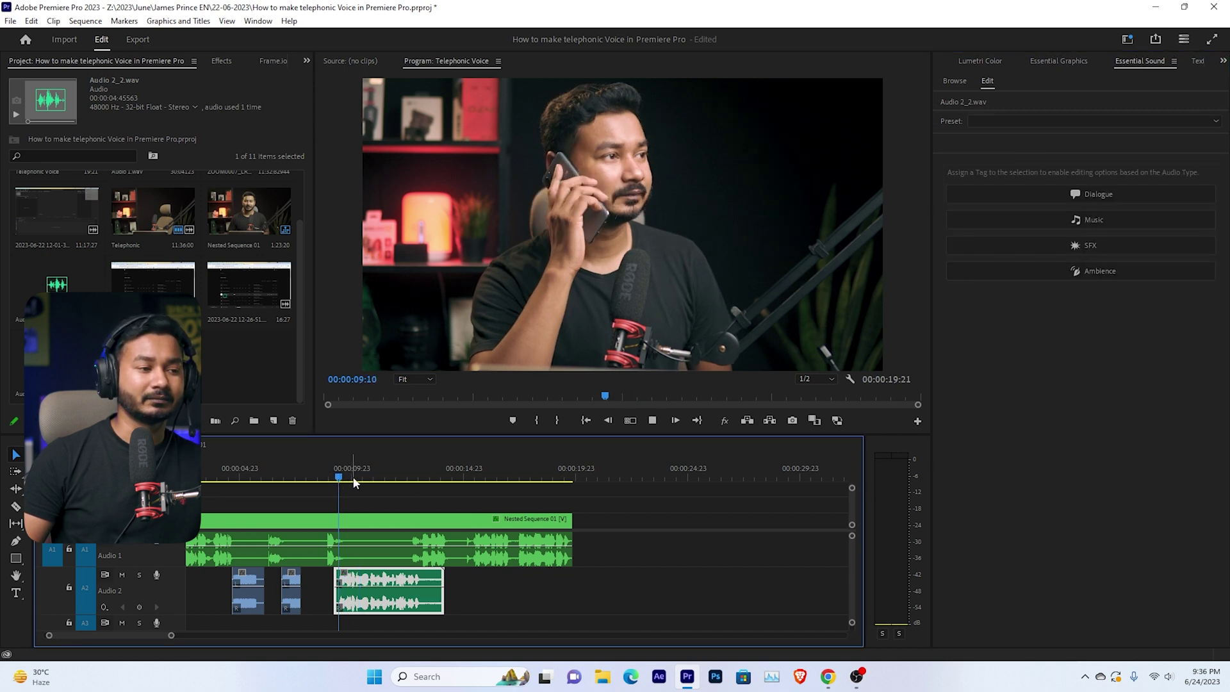
key("space")
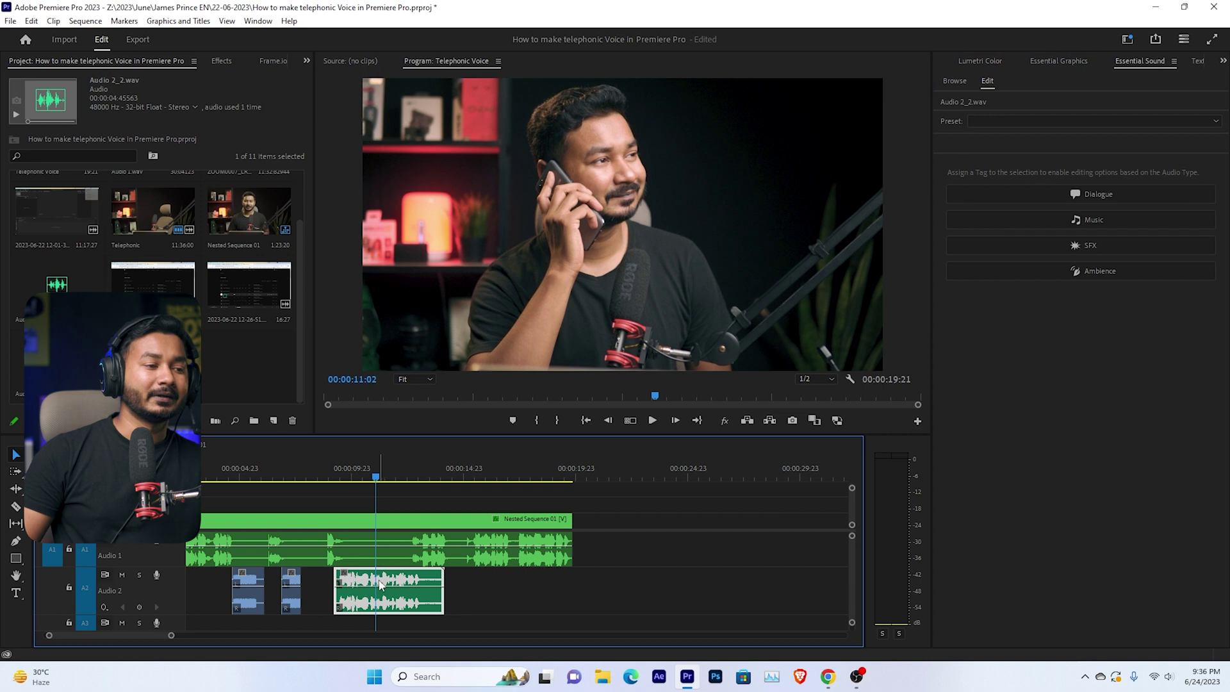
key("ctrl+z")
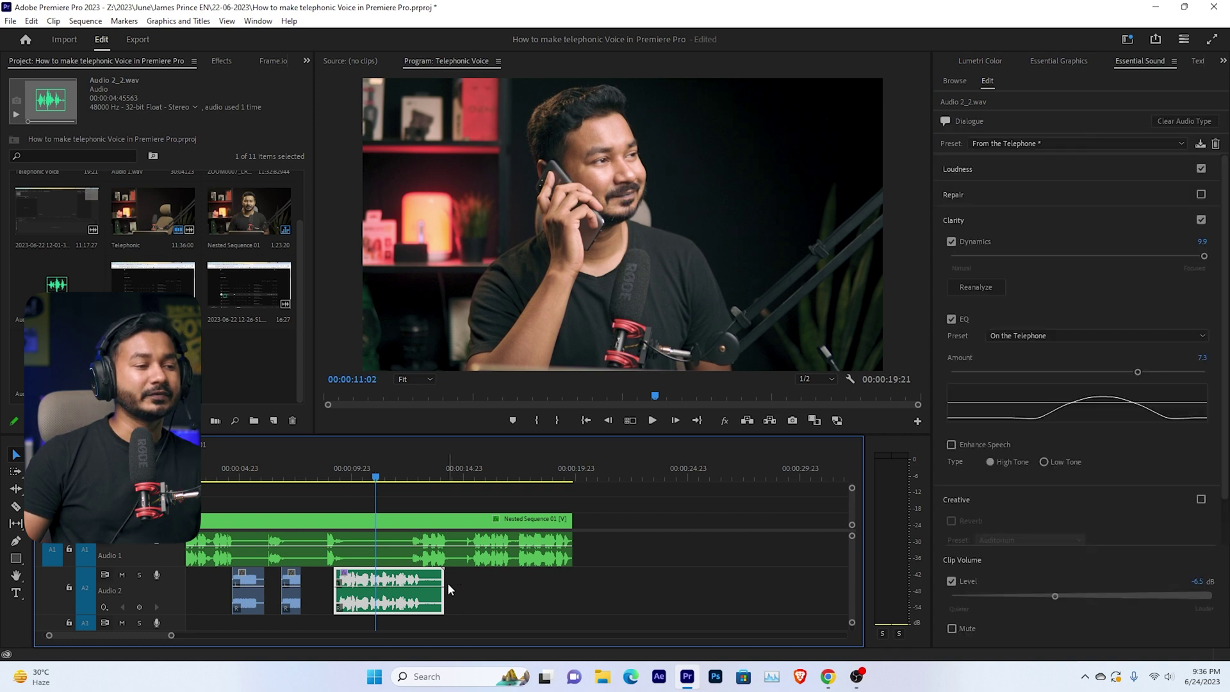
key("ctrl+shift+z")
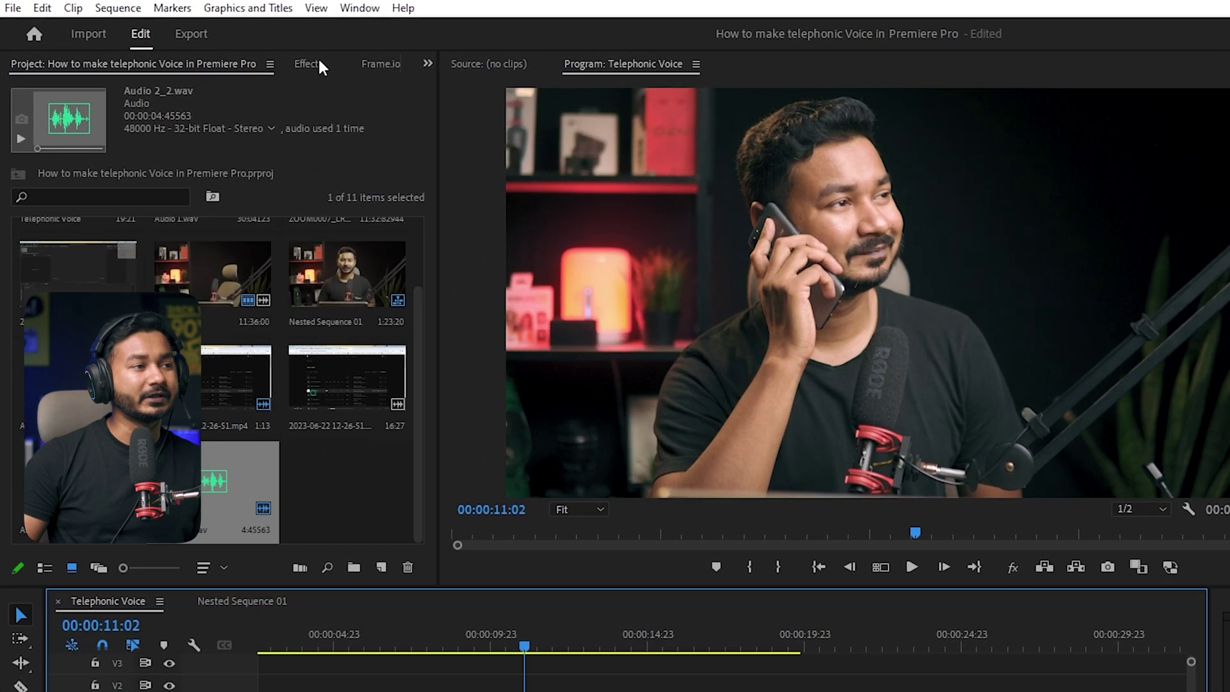
Step: Search the Effects panel for 'high p' and drop Highpass onto the Audio 2 voice-over clip
left_click(316, 63)
left_click(363, 9)
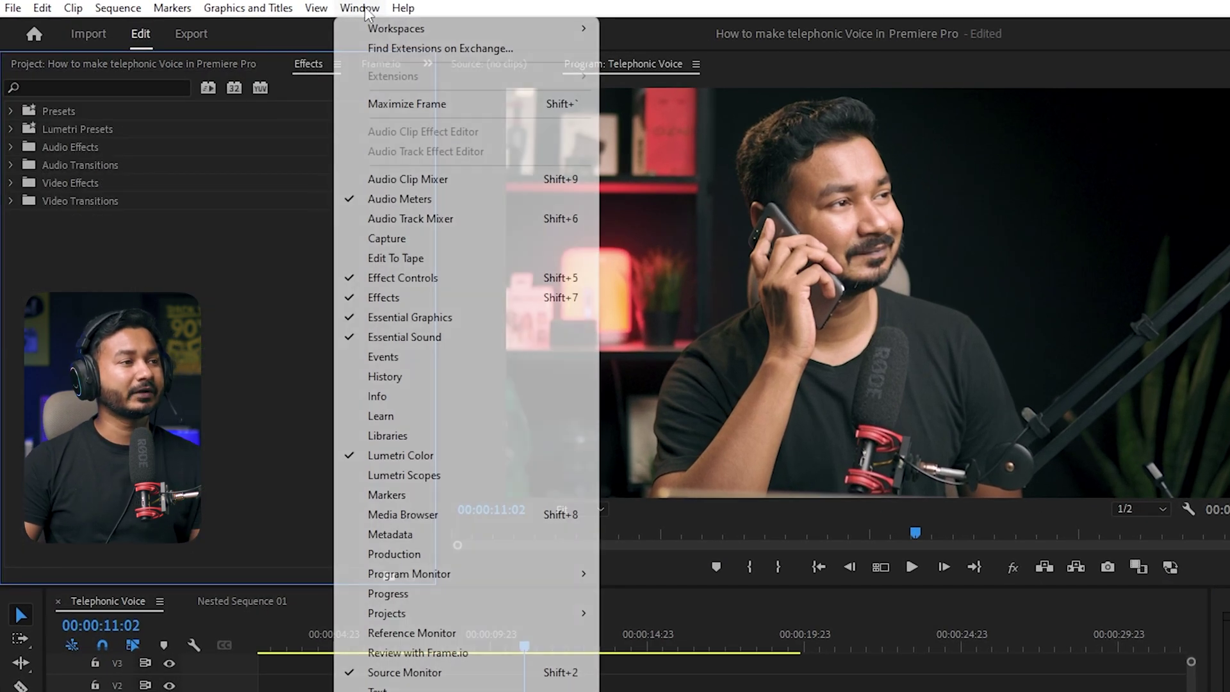
left_click(404, 299)
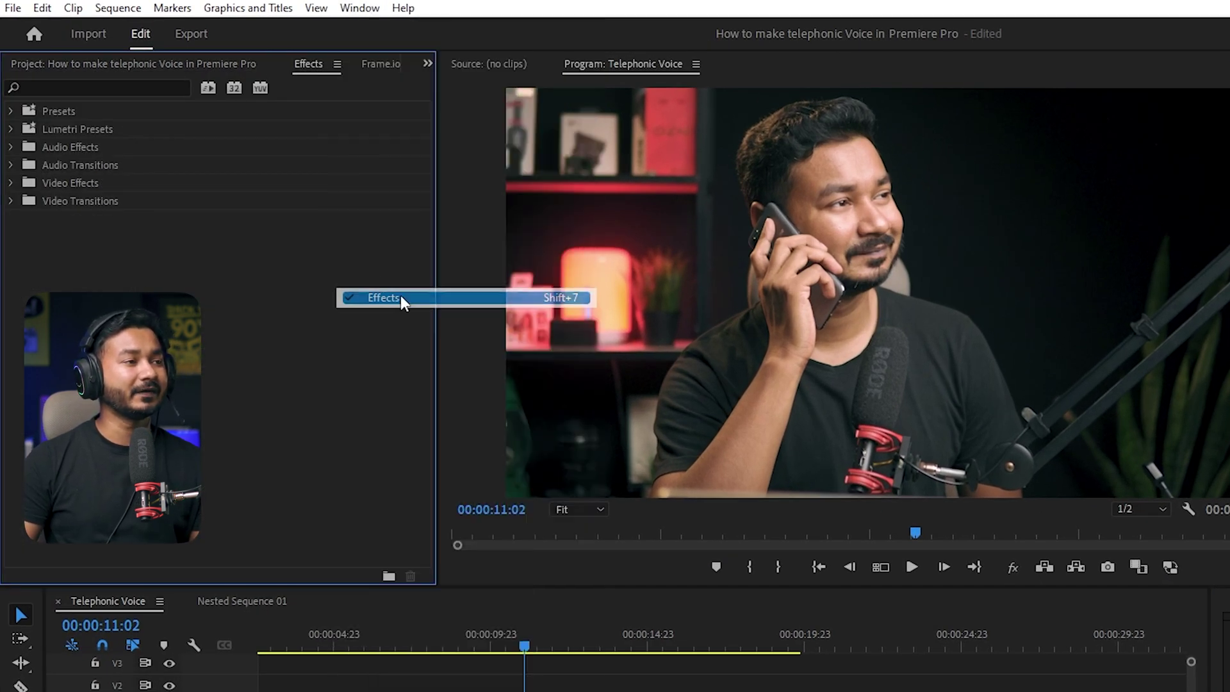
left_click(127, 87)
type("high p")
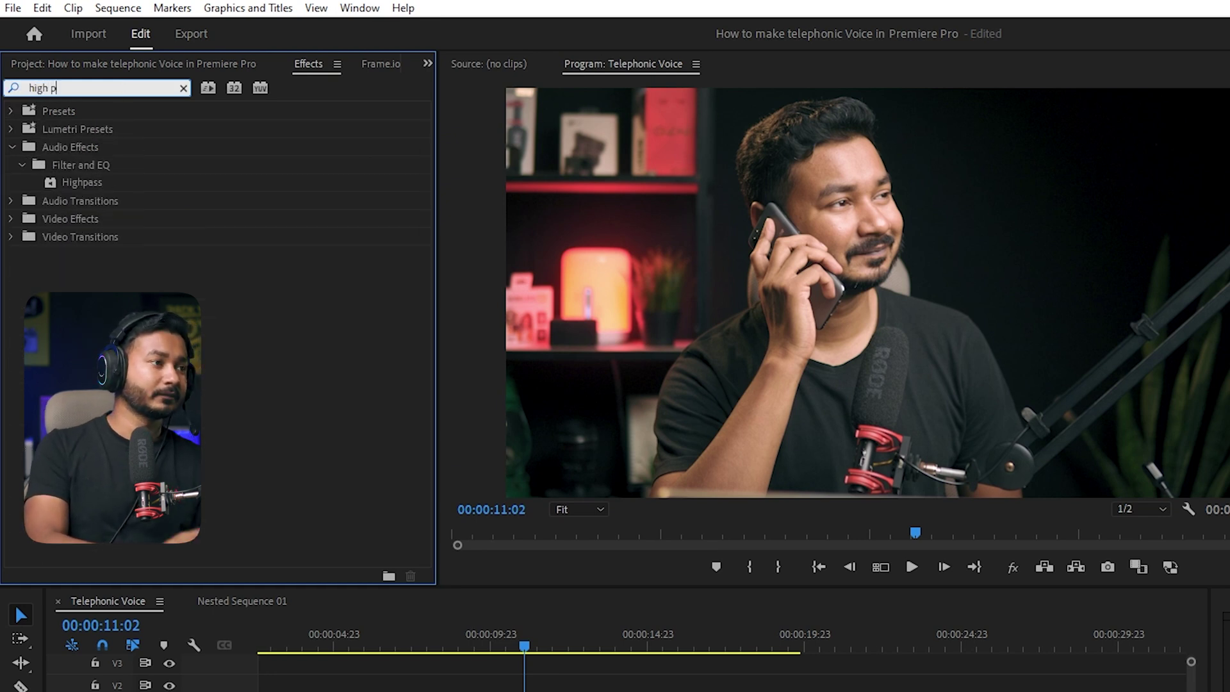
left_click_drag(91, 180, 563, 691)
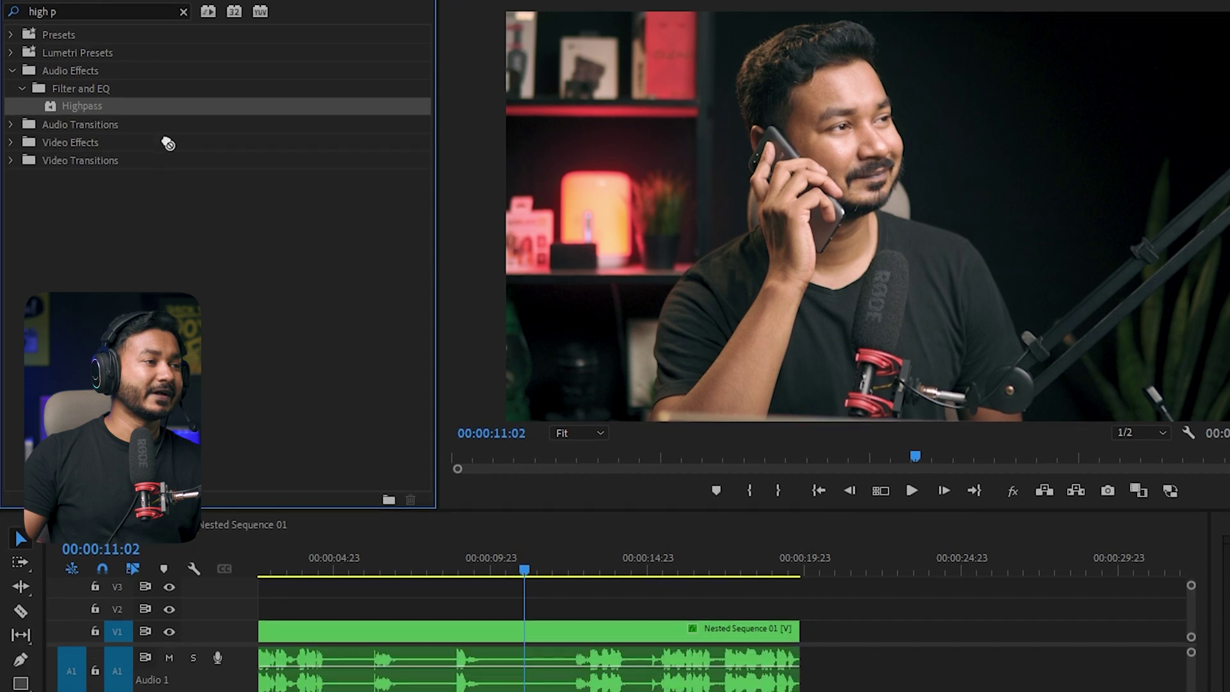
left_click_drag(560, 579, 561, 580)
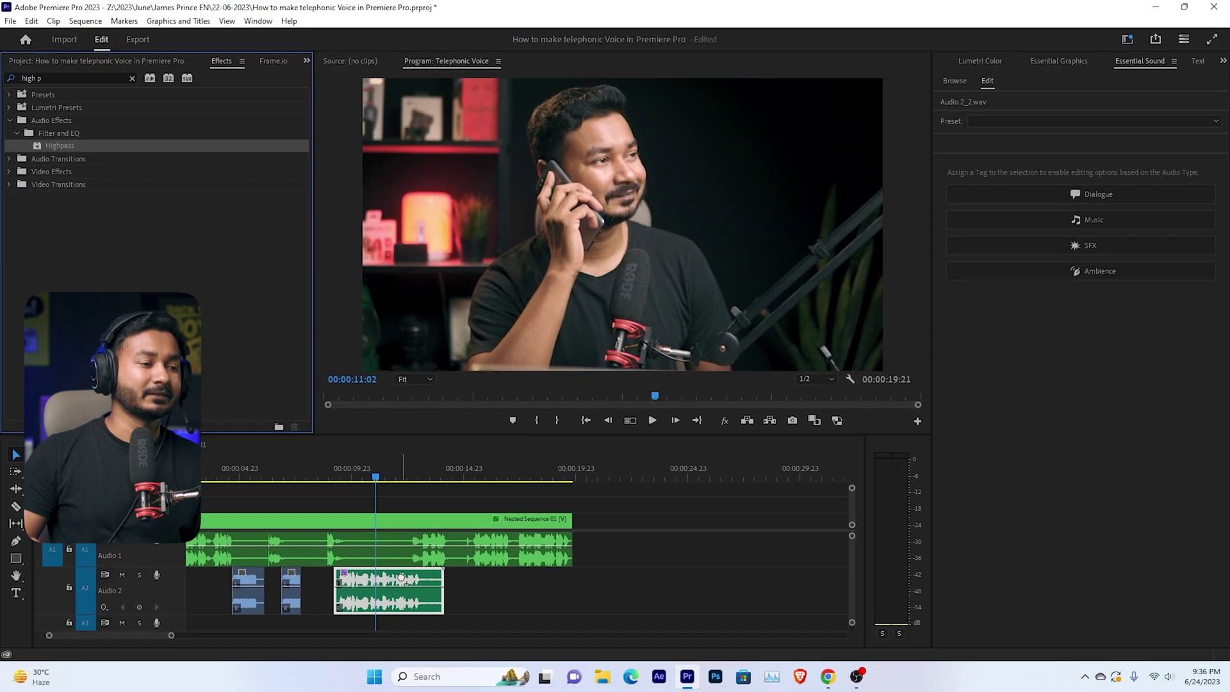
Step: Set the Highpass cutoff to 2000 Hz in Effect Controls and preview the voice-over
left_click(957, 62)
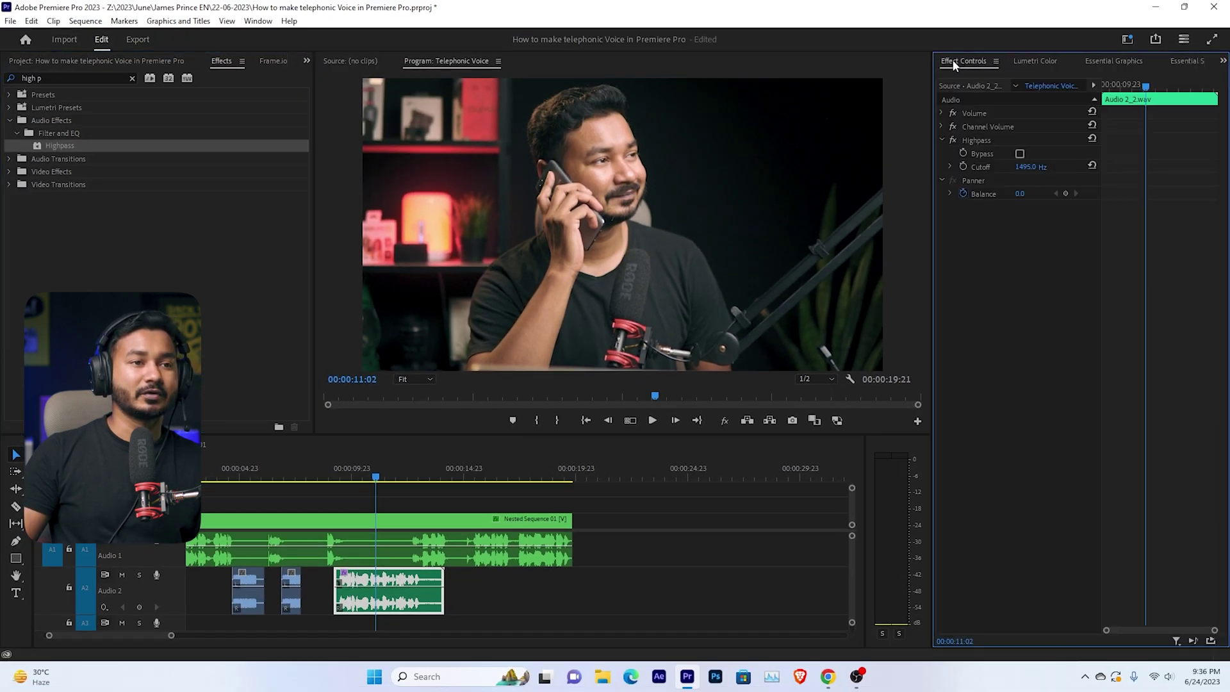
left_click(258, 21)
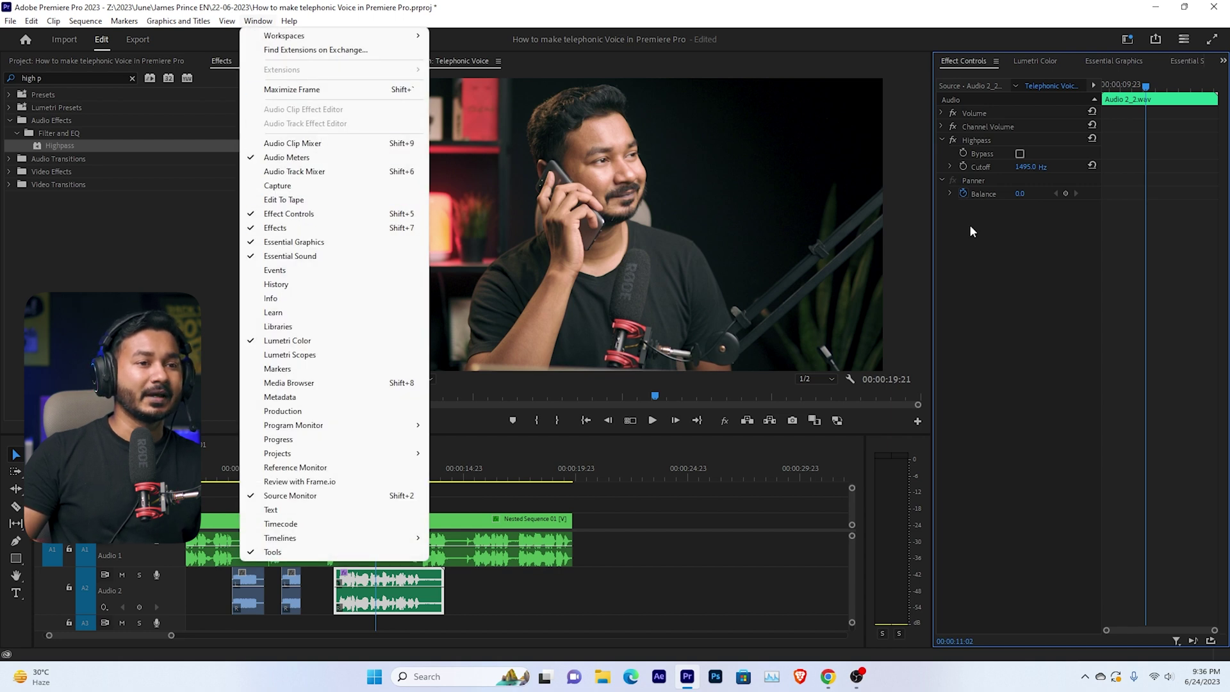
left_click(1019, 211)
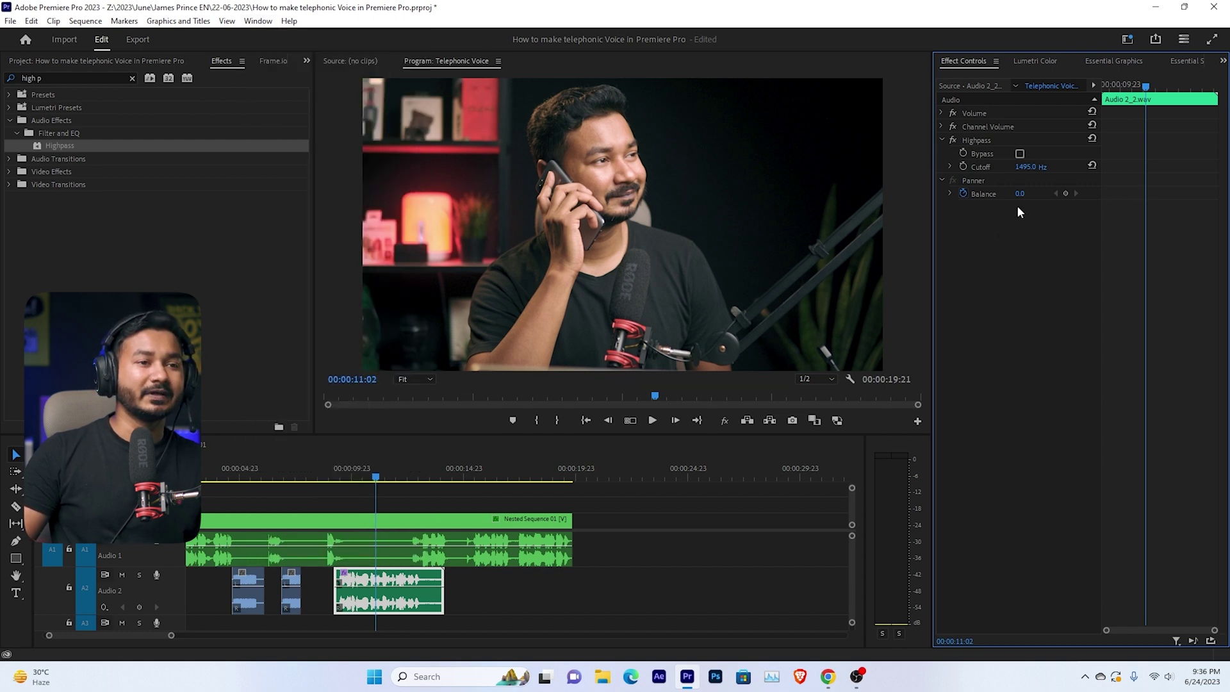
left_click(1030, 167)
type("2000")
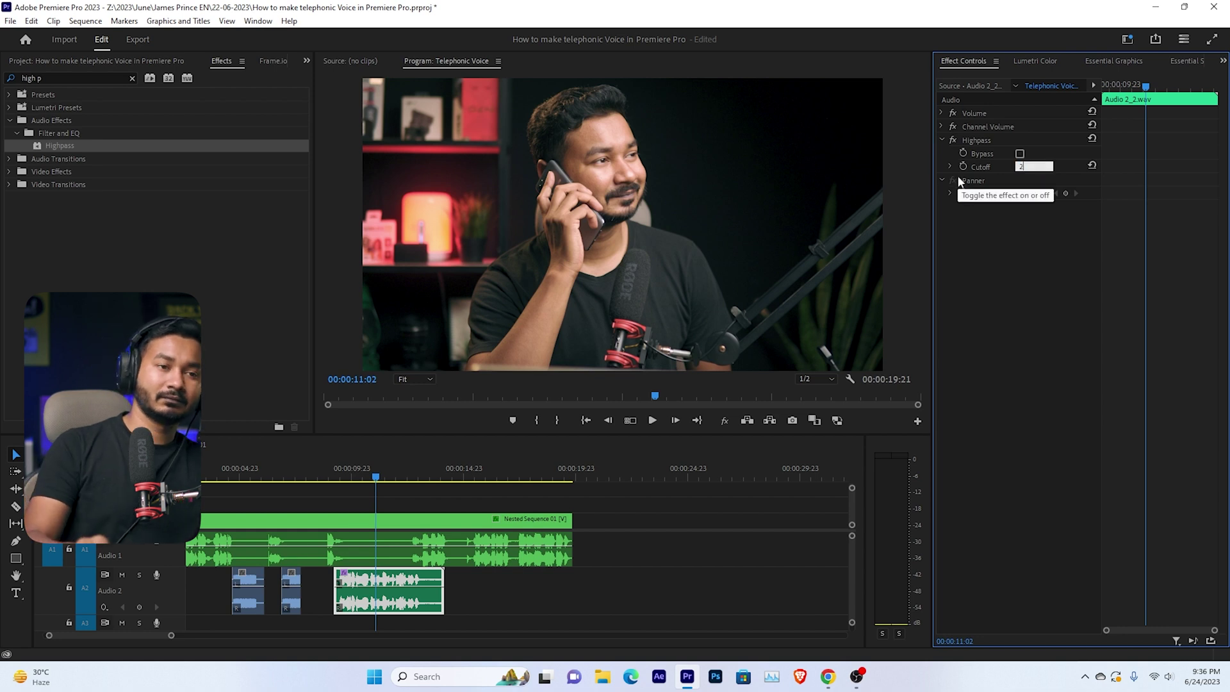
key("Return")
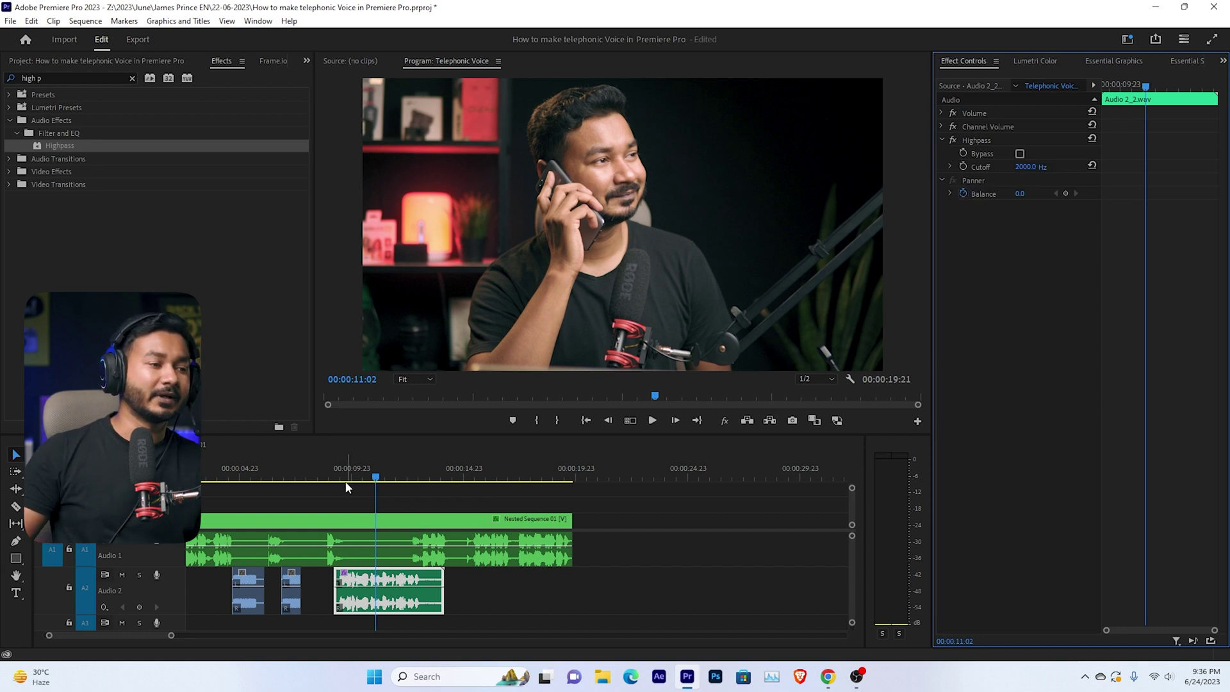
left_click(323, 475)
key("space")
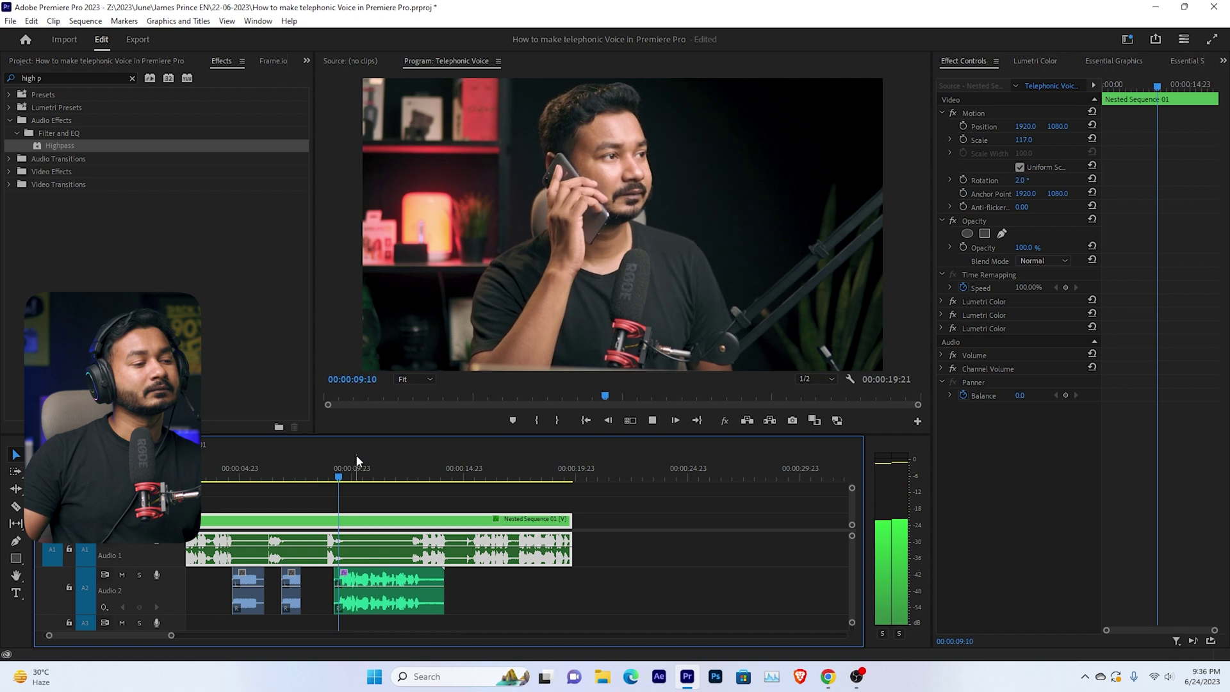
key("space")
Step: Lower the Highpass cutoff to about 606 Hz and replay the voice-over to compare
left_click(426, 609)
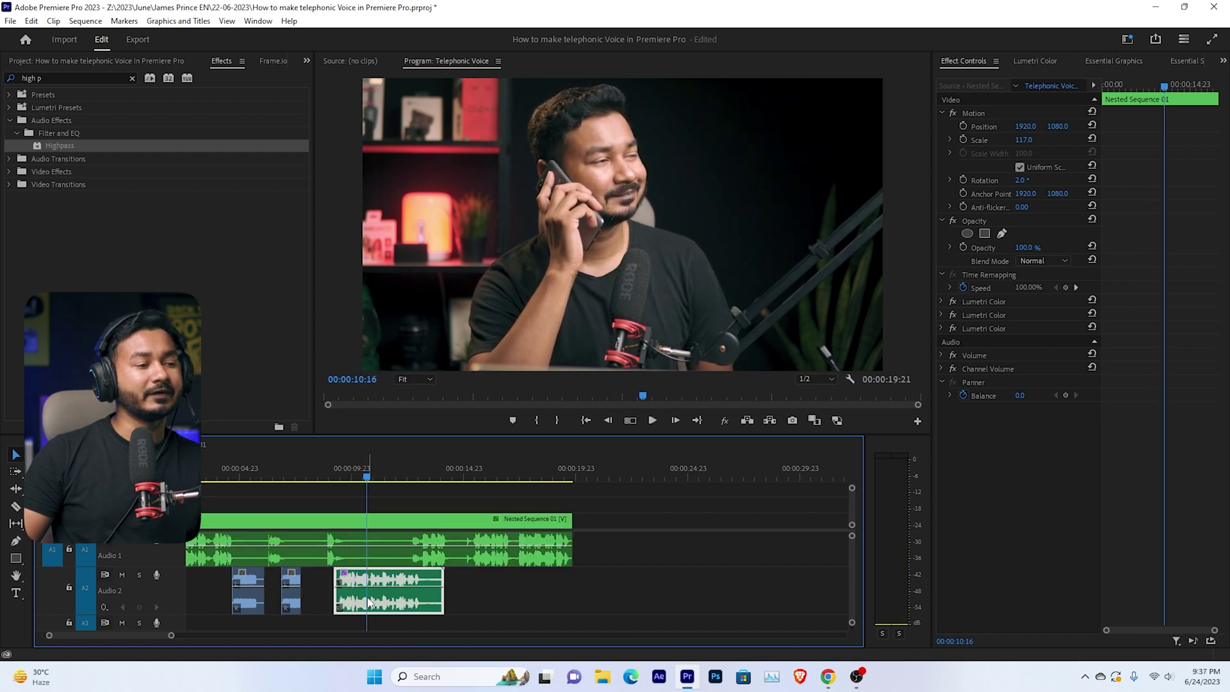
left_click_drag(1032, 168, 1000, 168)
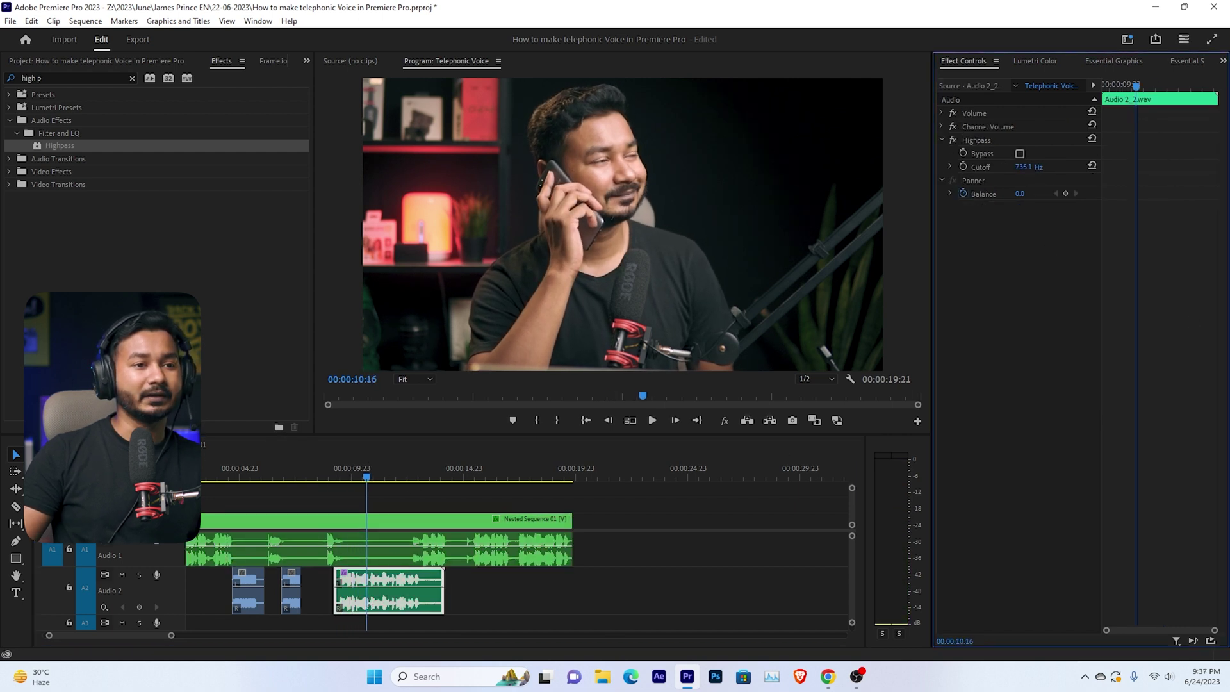
key("space")
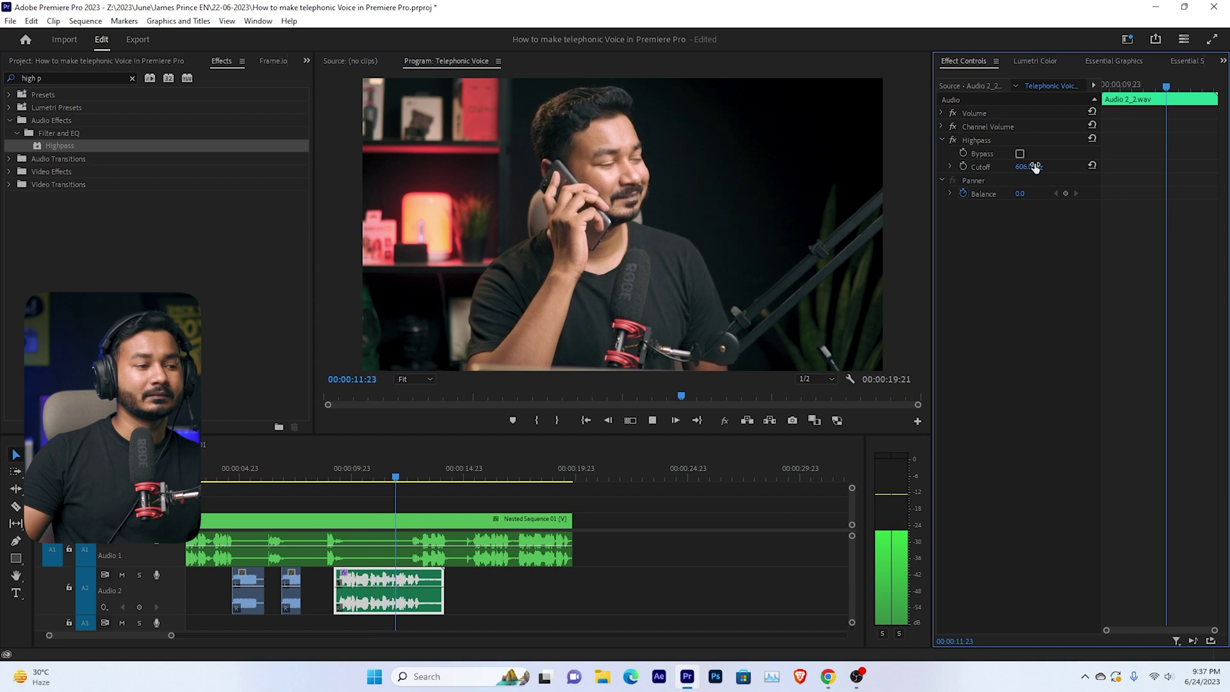
left_click(340, 478)
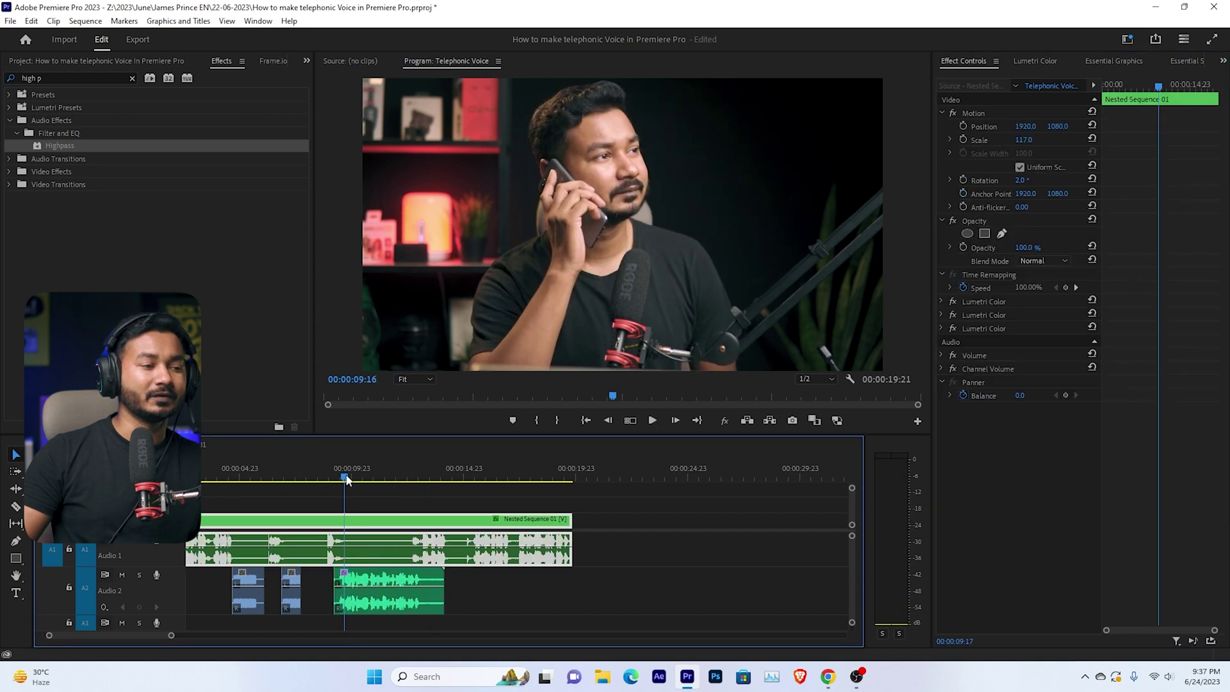
key("space")
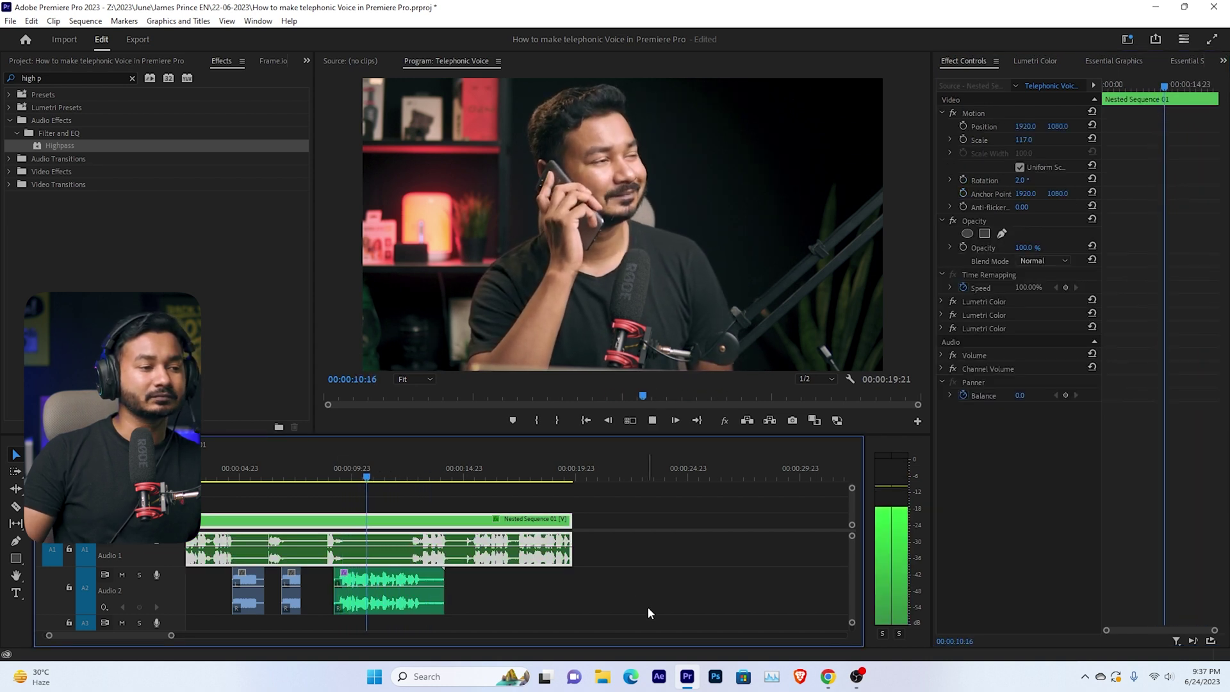